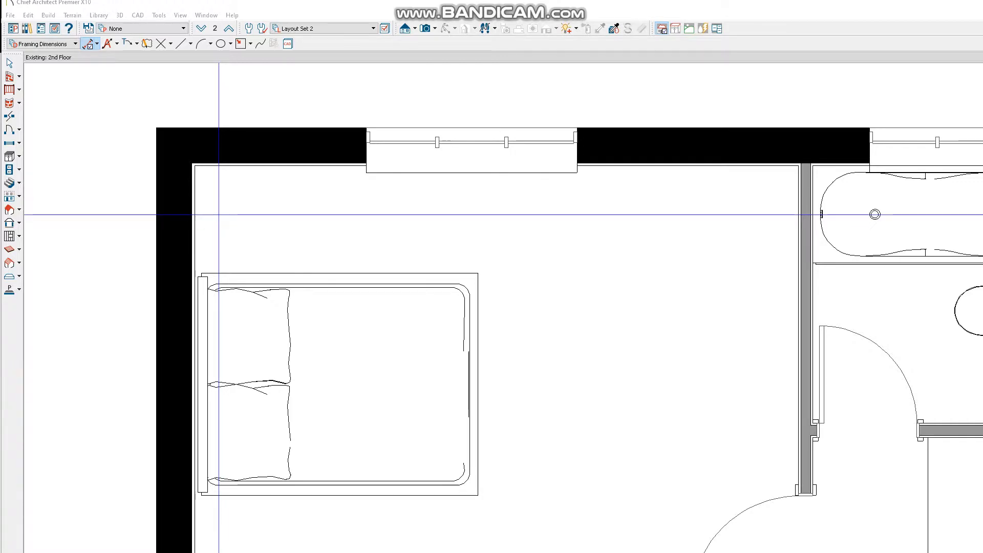
- Add a running dimension inside the upper-left bedroom, from the left exterior wall past both window edges to the bathroom partition wall
scroll(540, 208, down, 2)
scroll(378, 212, up, 3)
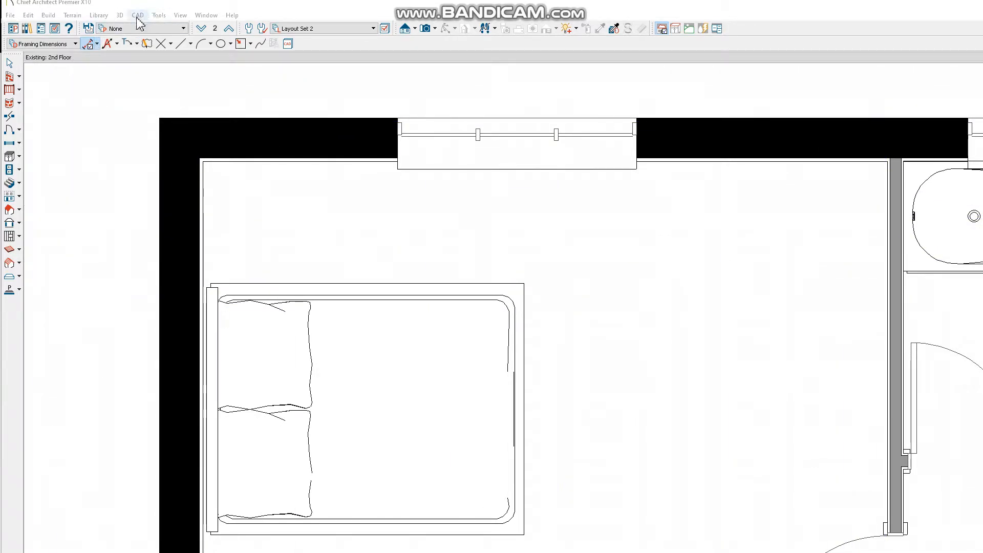
click(97, 44)
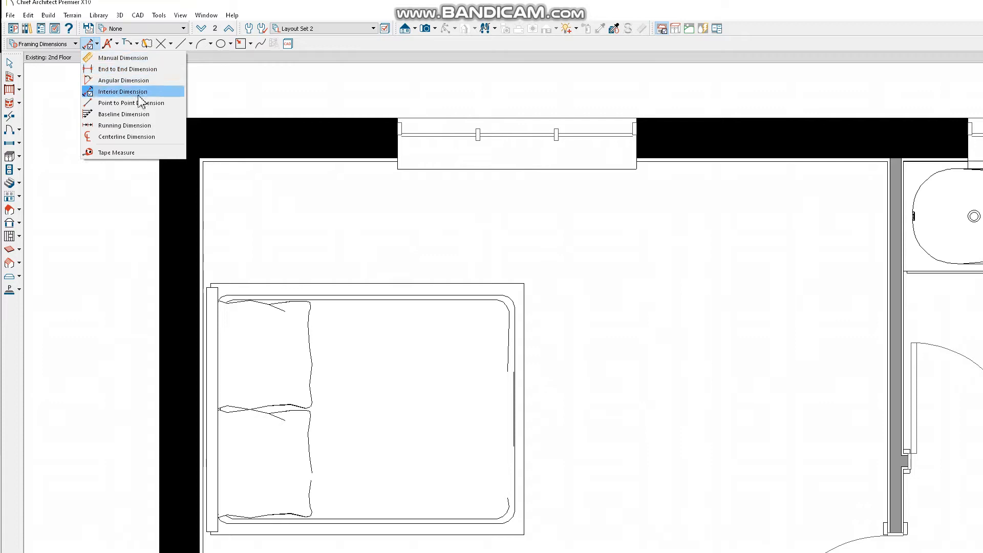
click(133, 128)
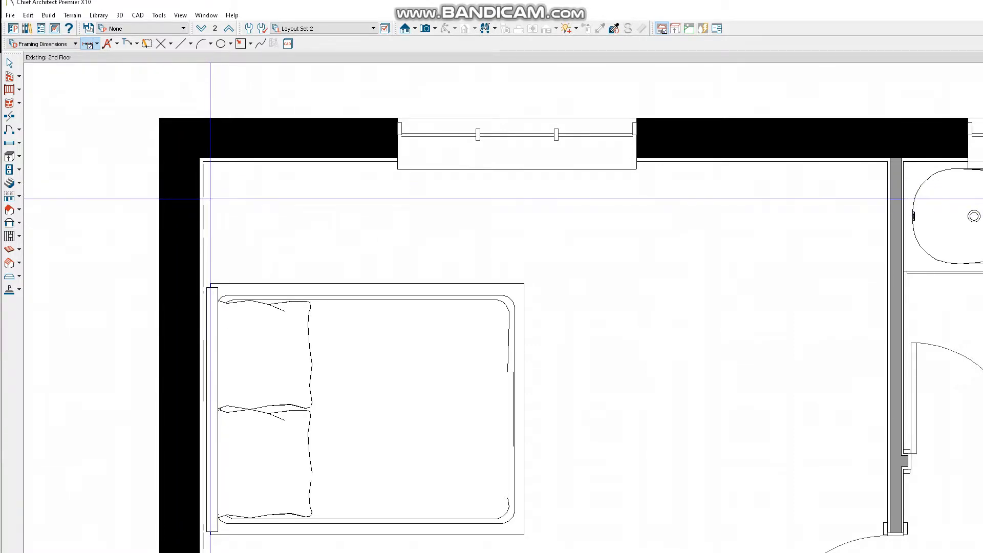
drag(202, 198, 581, 216)
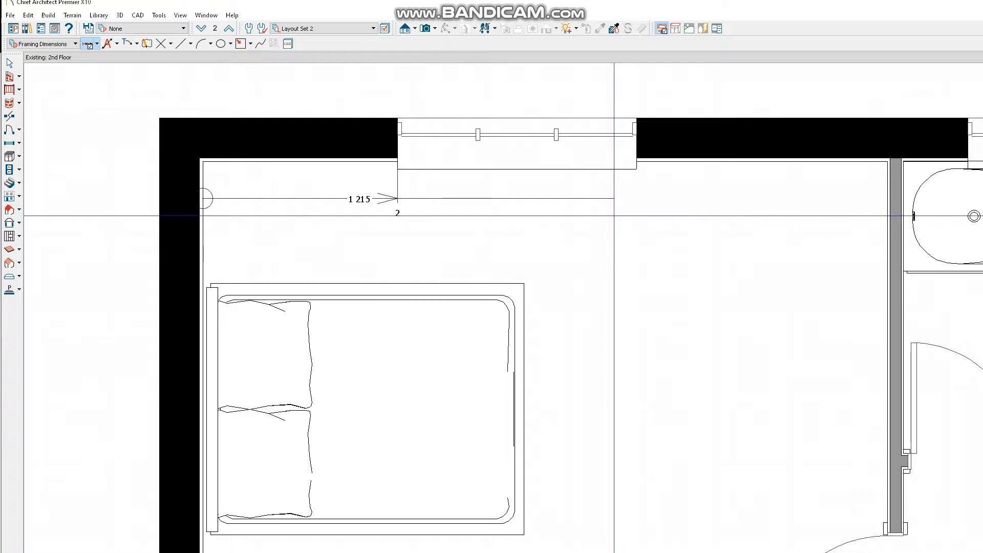
drag(613, 215, 894, 200)
- Examine the running dimension's cumulative values at the window edges and where its end meets the bathroom partition wall
scroll(930, 202, up, 3)
scroll(840, 154, down, 4)
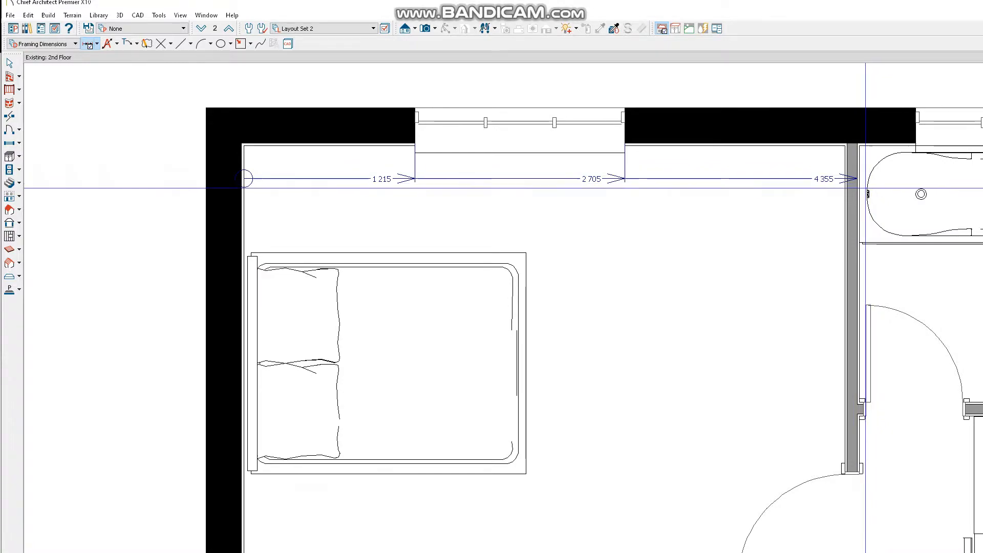
scroll(871, 194, up, 3)
scroll(848, 148, down, 2)
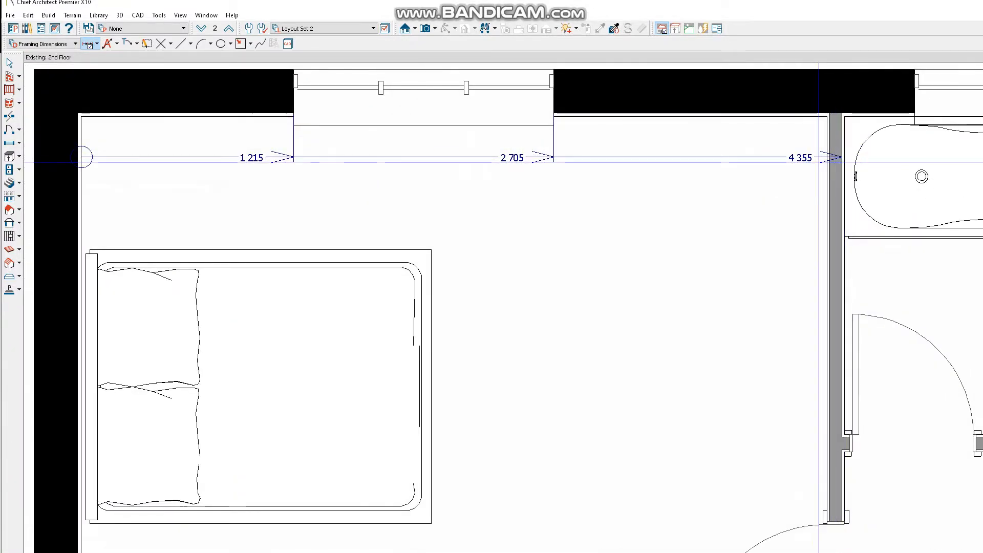
scroll(837, 146, up, 1)
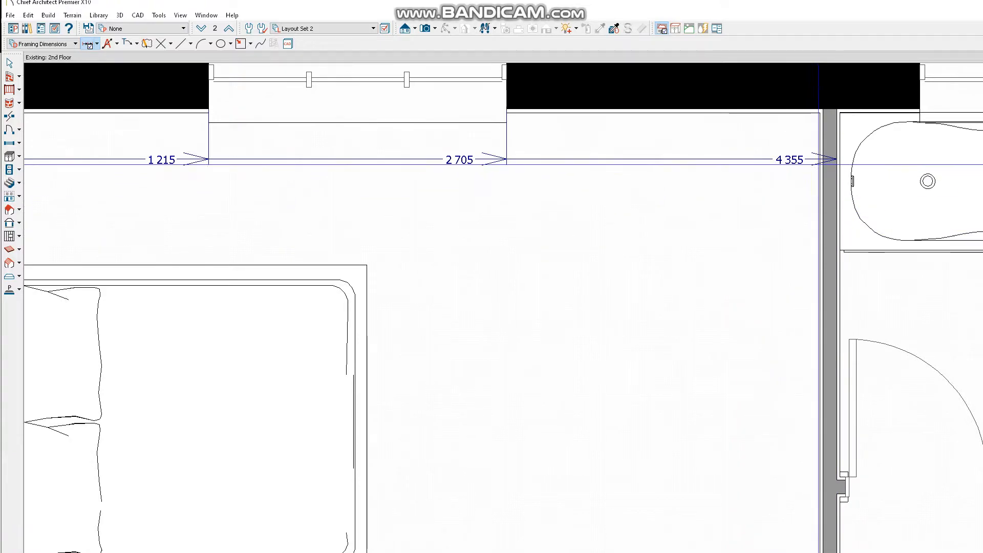
scroll(840, 162, up, 2)
scroll(806, 188, down, 2)
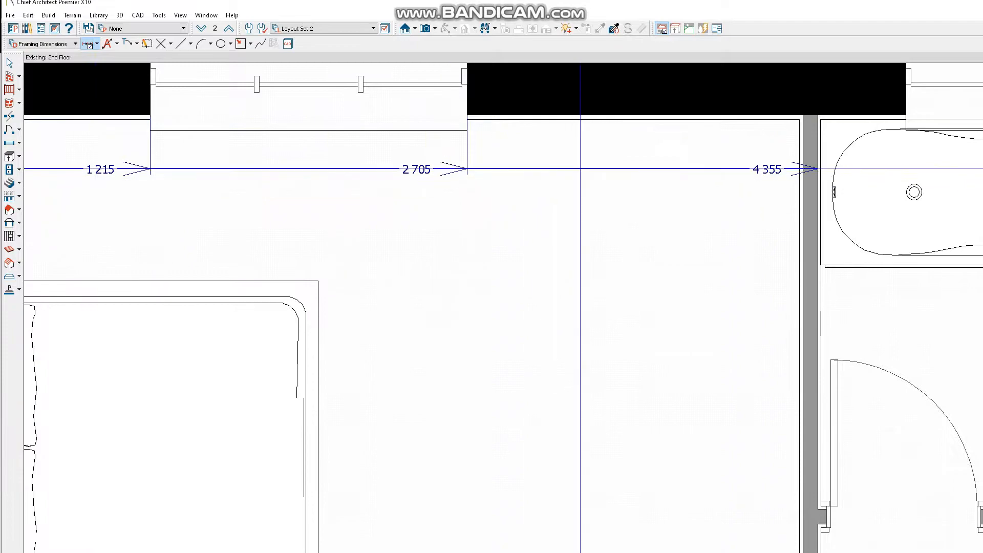
scroll(855, 181, up, 1)
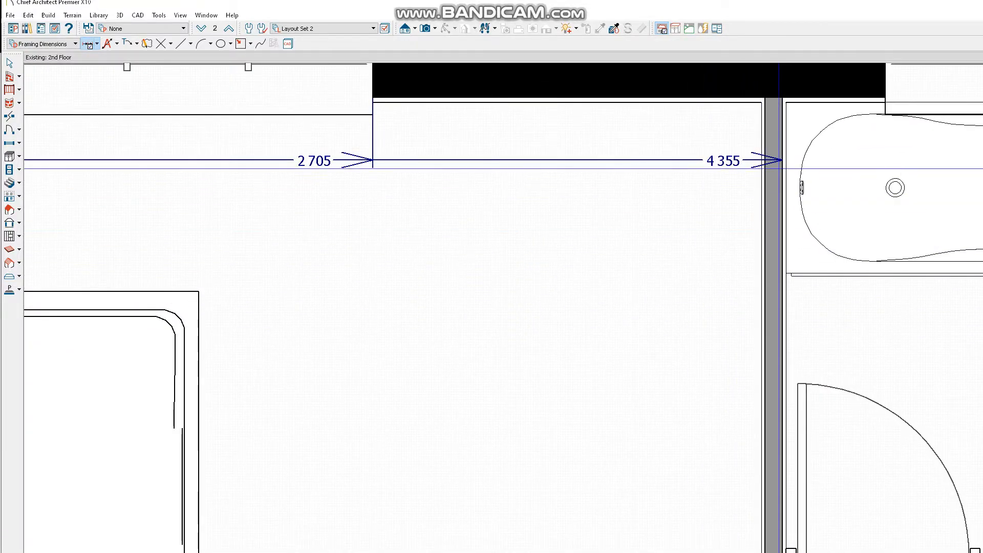
scroll(776, 173, up, 2)
scroll(740, 211, down, 2)
scroll(745, 159, down, 2)
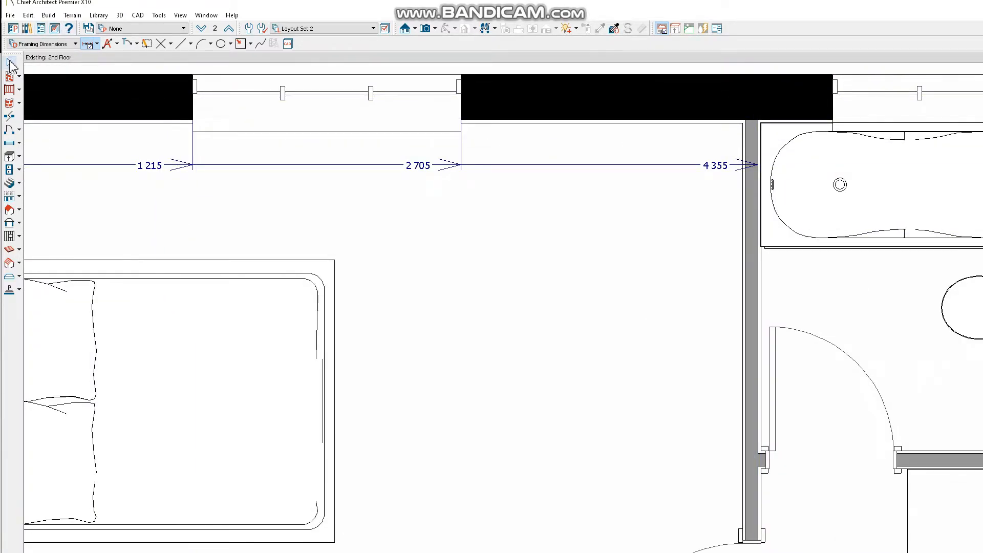
scroll(753, 184, down, 1)
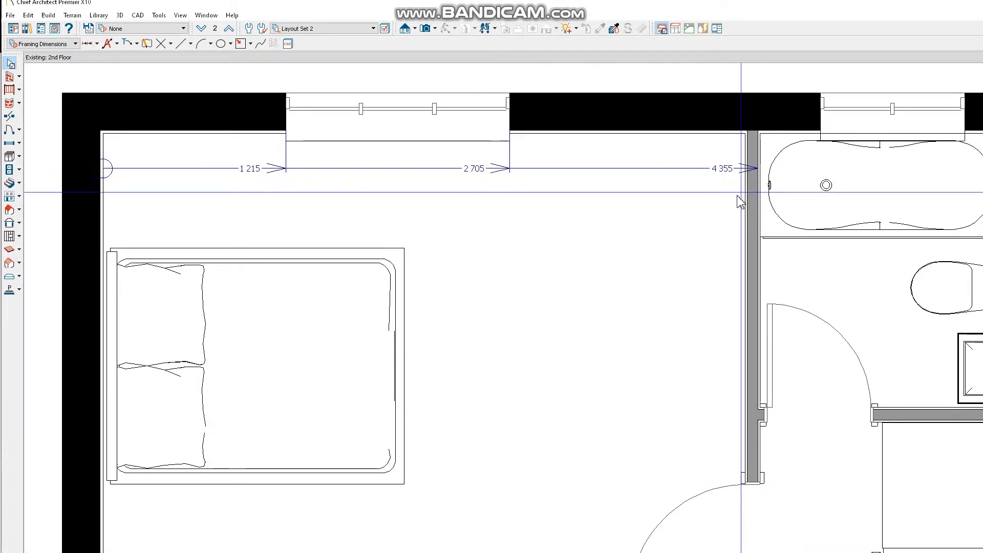
scroll(682, 163, down, 1)
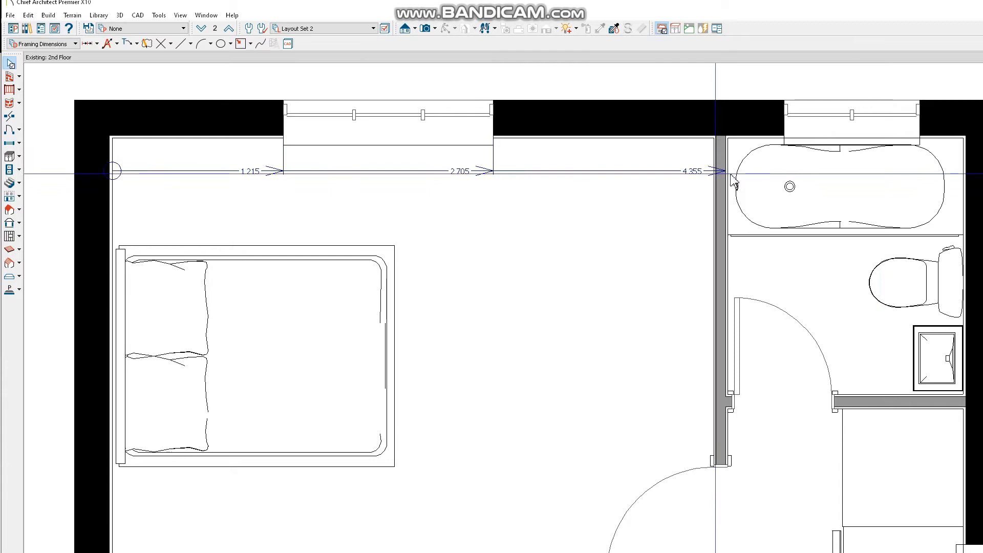
- Generate automatic exterior dimensions around the whole second-floor plan
scroll(967, 180, down, 6)
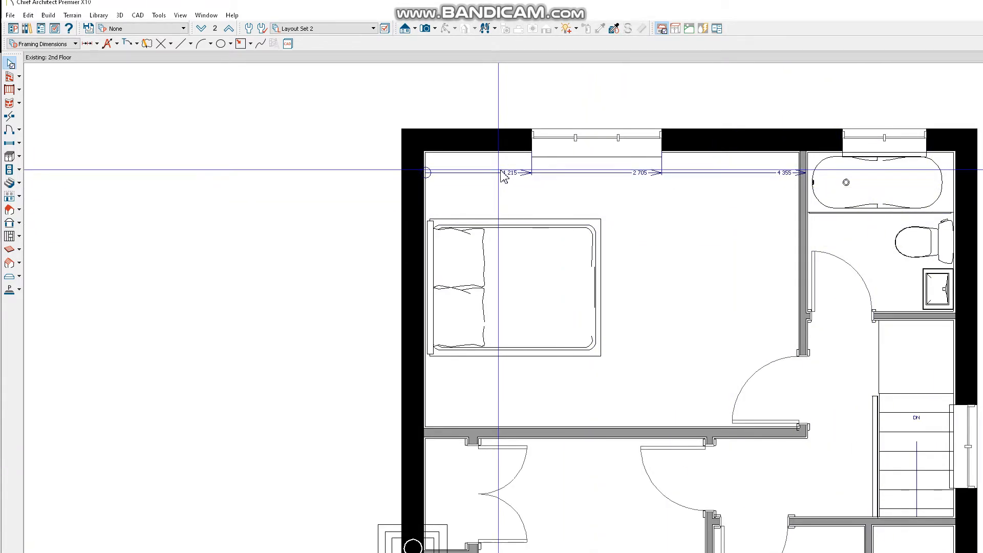
scroll(439, 277, down, 2)
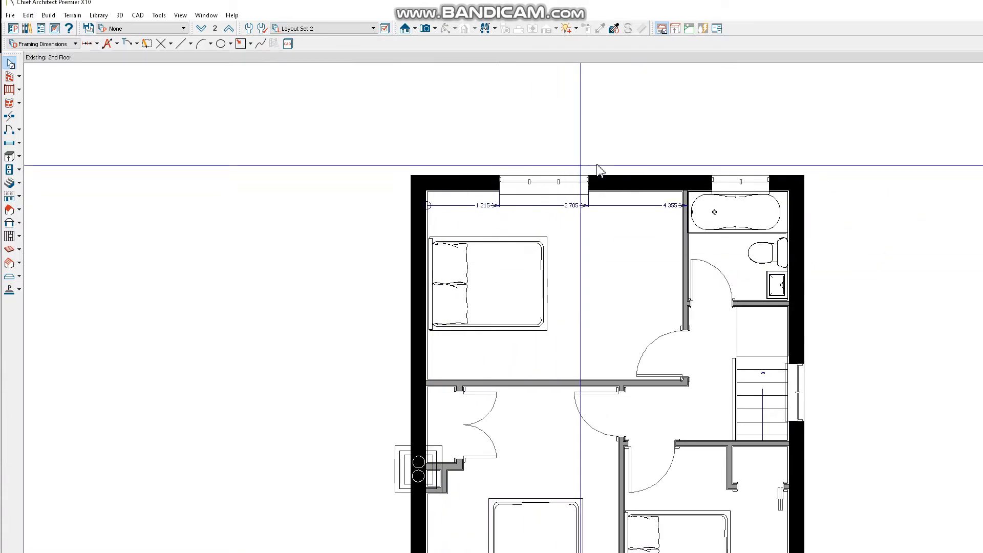
scroll(522, 202, up, 2)
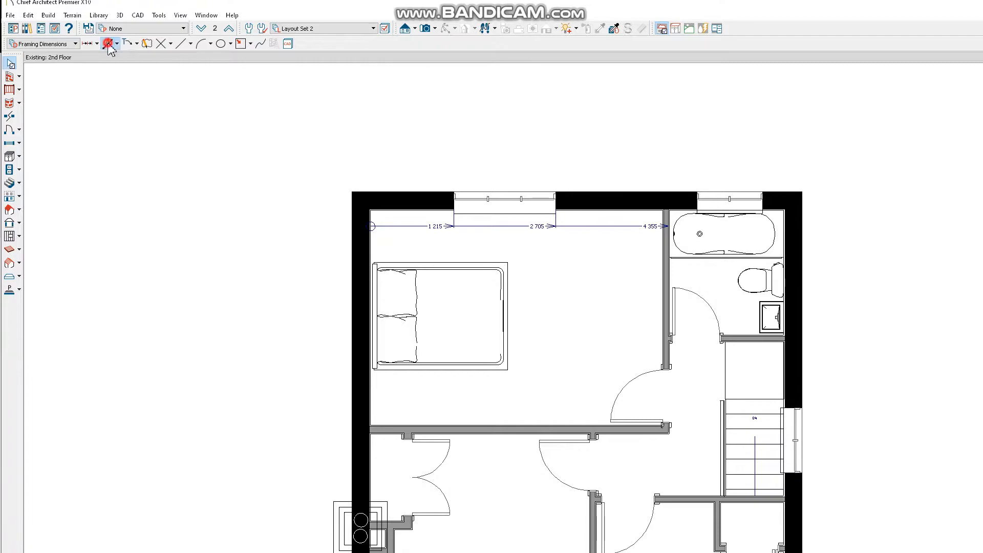
click(108, 43)
- Examine the automatic exterior dimension strings around the plan, comparing the rows above the upper wall with the bedroom's running dimension
scroll(467, 143, up, 2)
scroll(488, 210, down, 1)
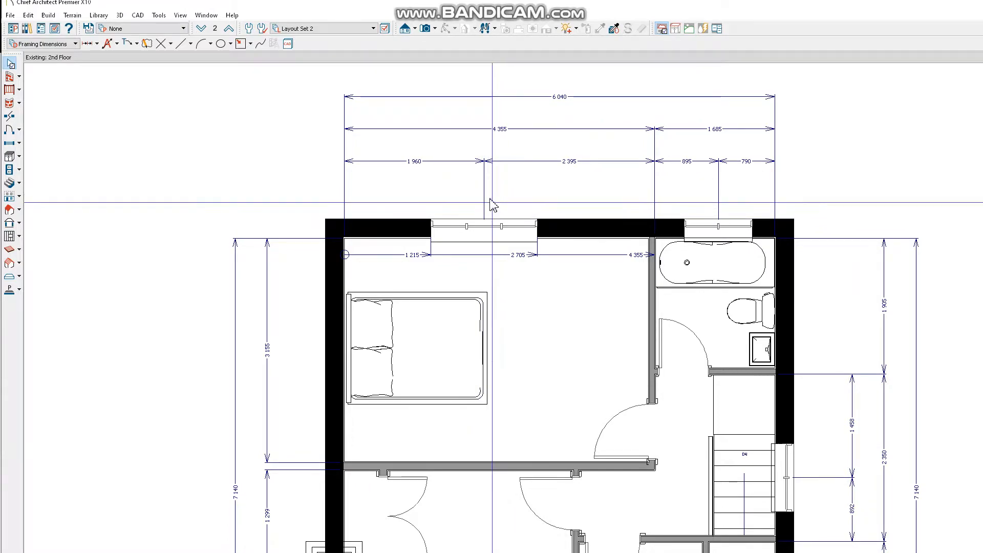
scroll(487, 205, up, 1)
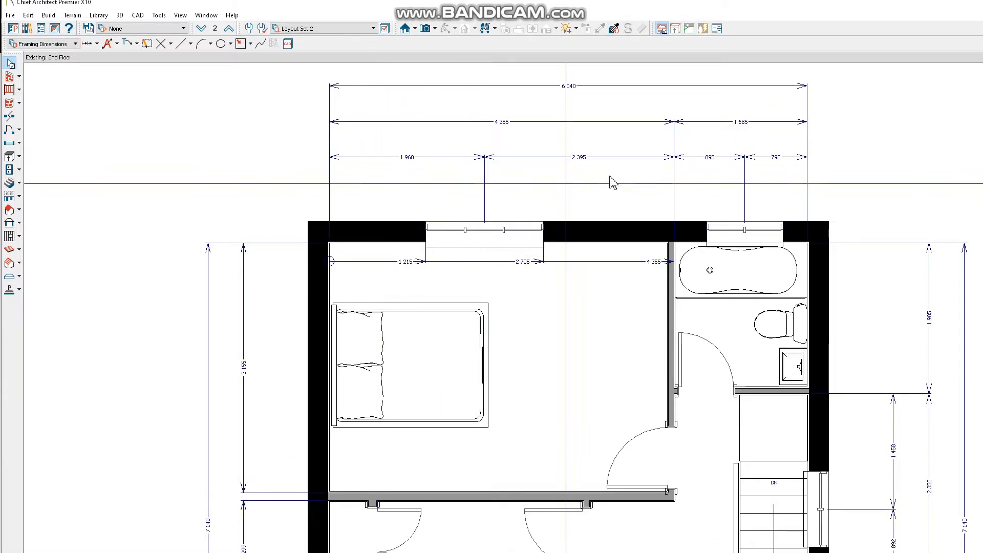
scroll(768, 169, up, 1)
scroll(768, 168, down, 2)
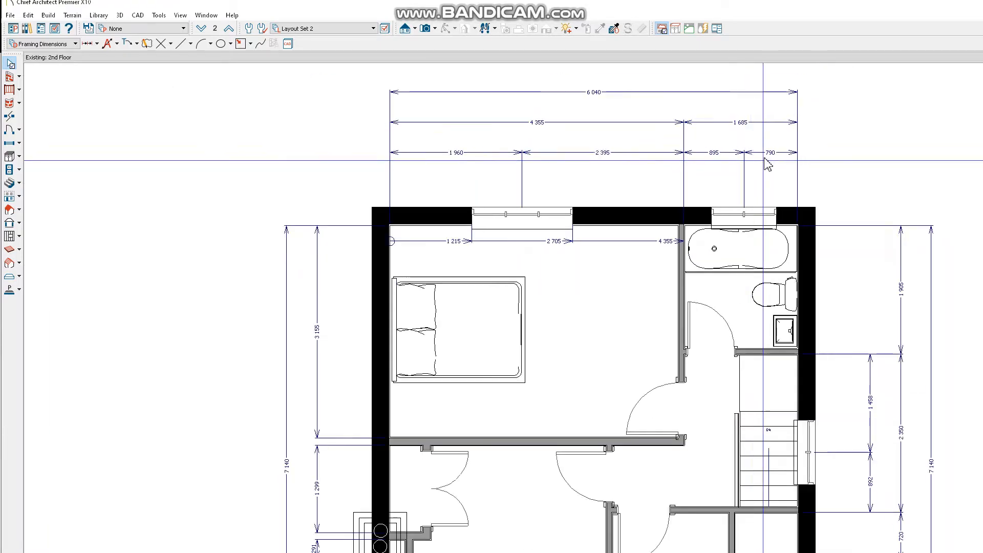
scroll(594, 143, down, 1)
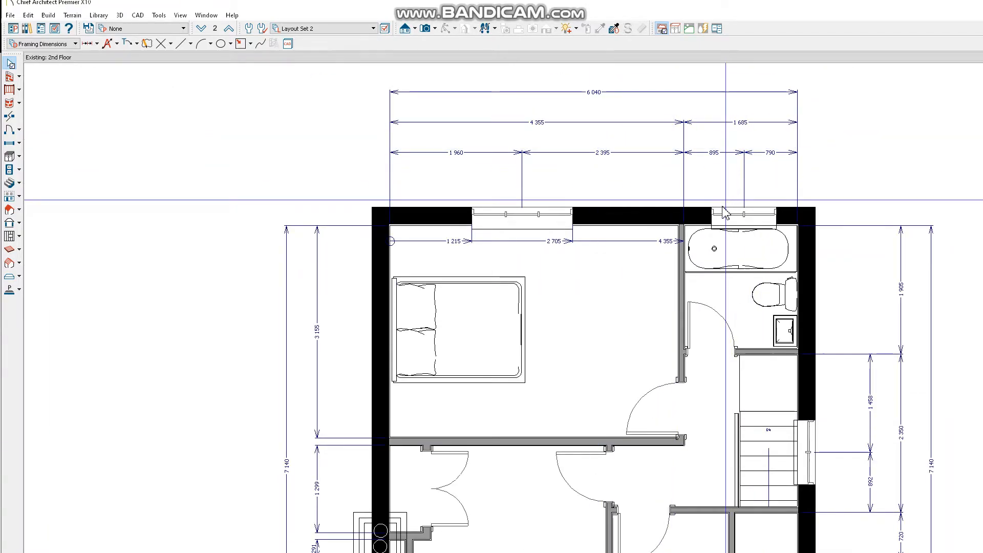
scroll(660, 169, up, 3)
scroll(689, 177, down, 2)
scroll(689, 178, down, 3)
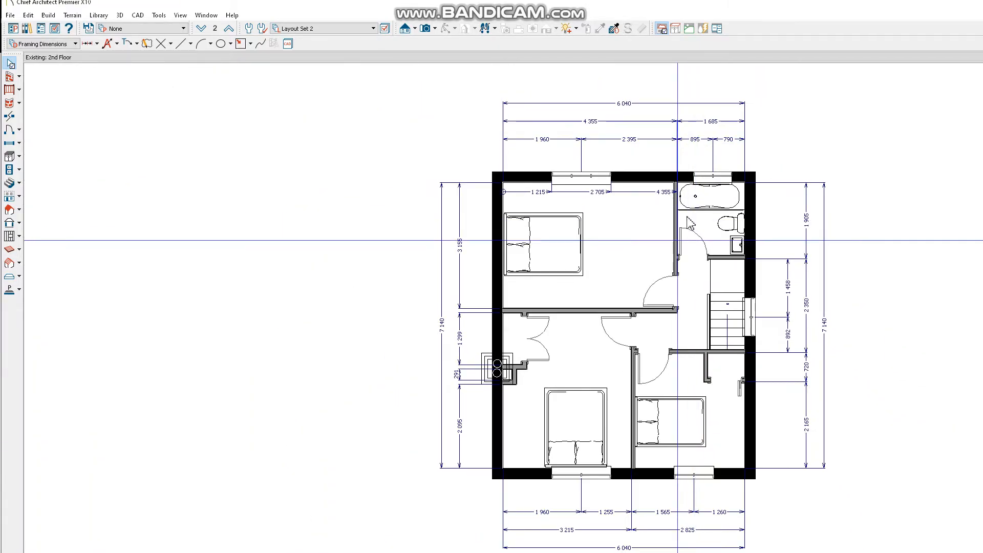
scroll(663, 239, up, 3)
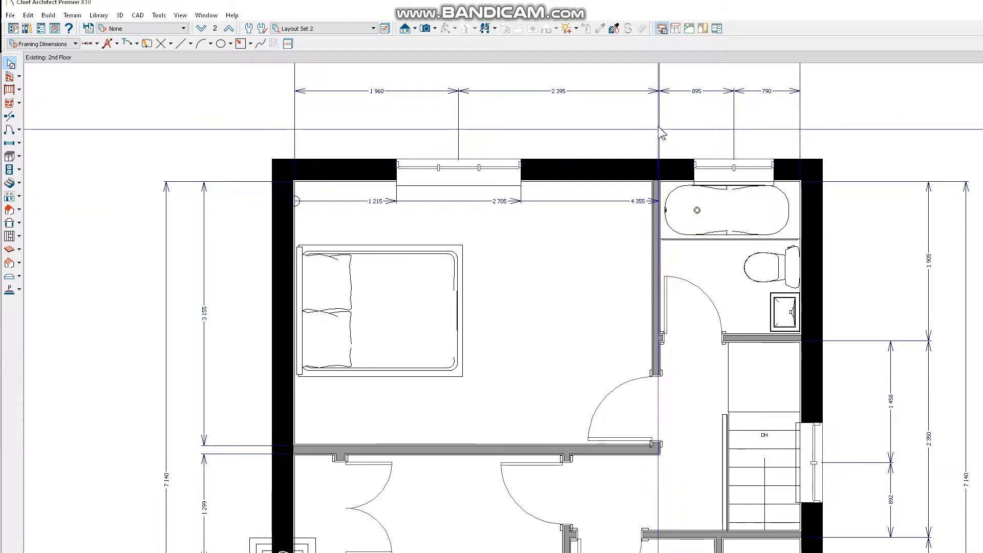
scroll(568, 159, down, 2)
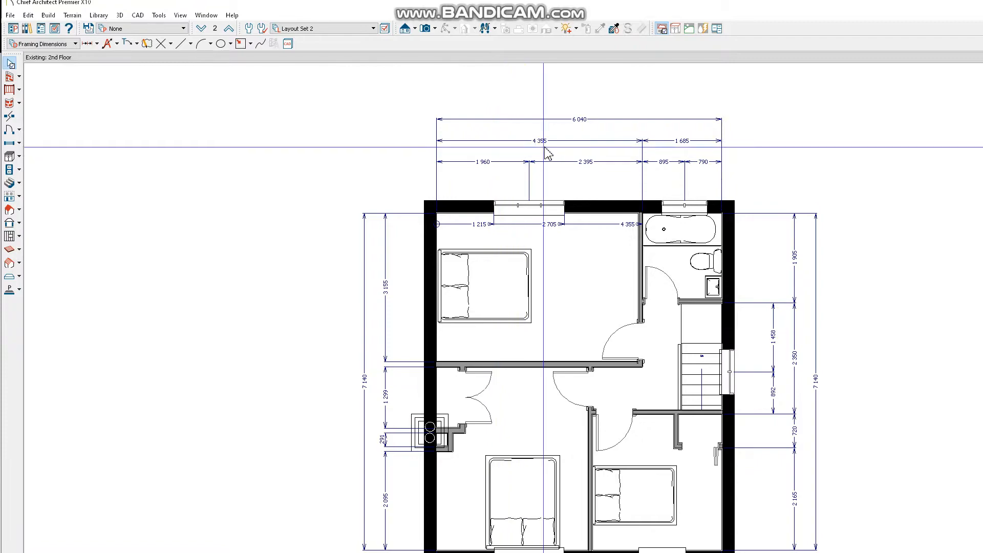
scroll(533, 149, up, 2)
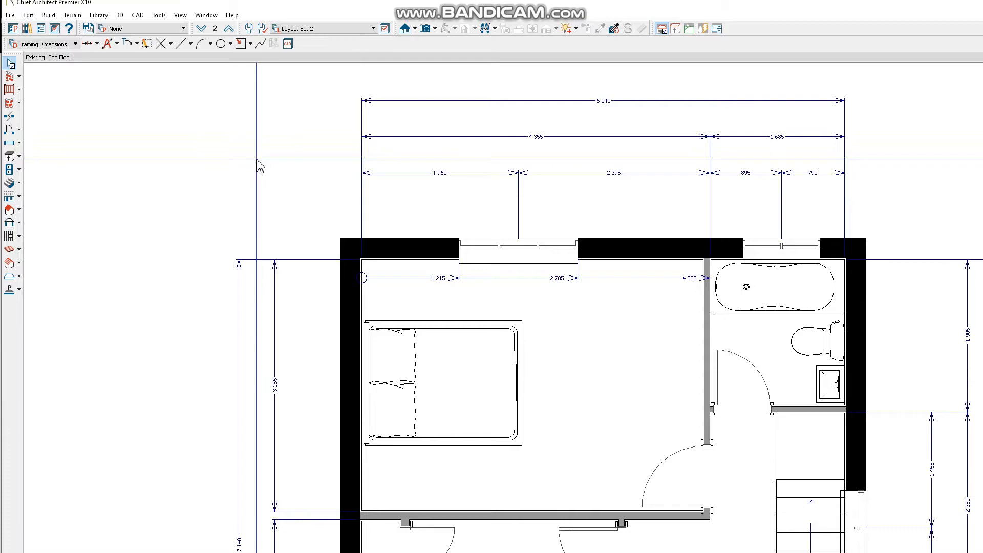
scroll(389, 169, down, 2)
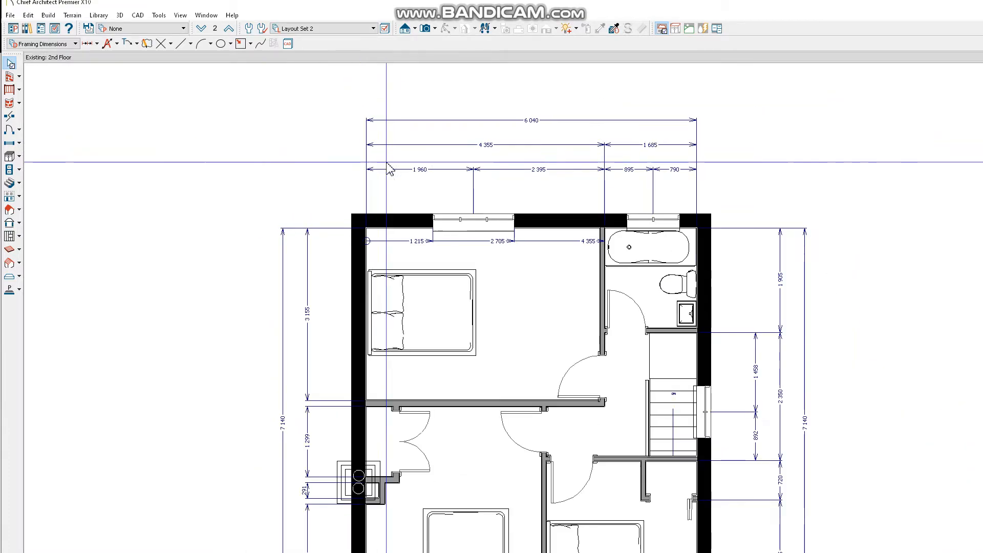
scroll(450, 163, up, 2)
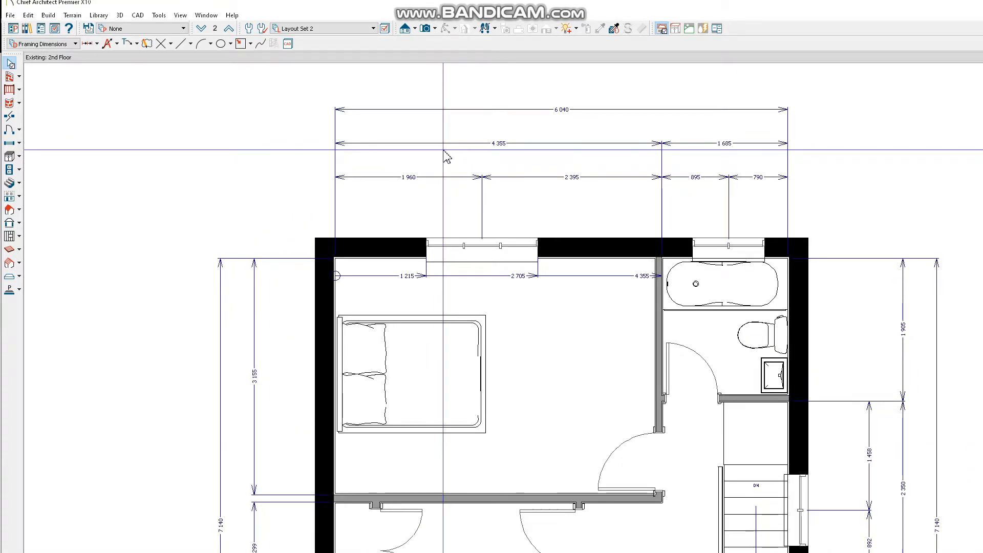
scroll(285, 103, up, 2)
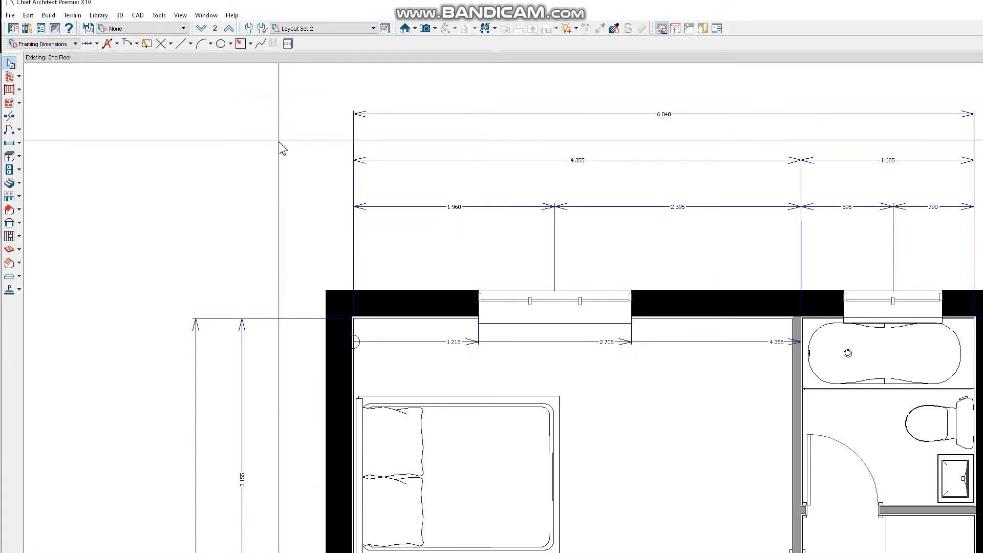
scroll(361, 171, down, 1)
scroll(527, 201, down, 2)
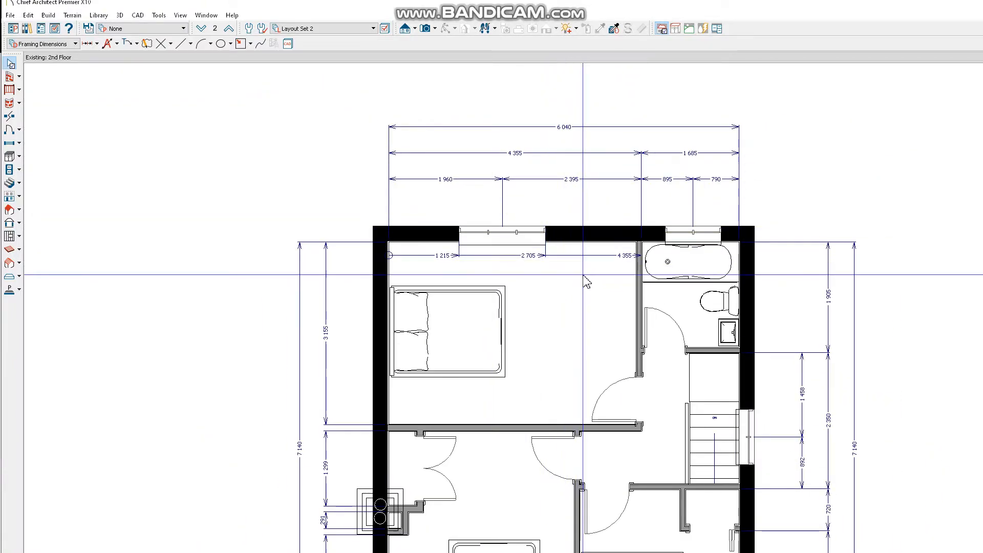
scroll(493, 262, down, 1)
scroll(512, 259, up, 4)
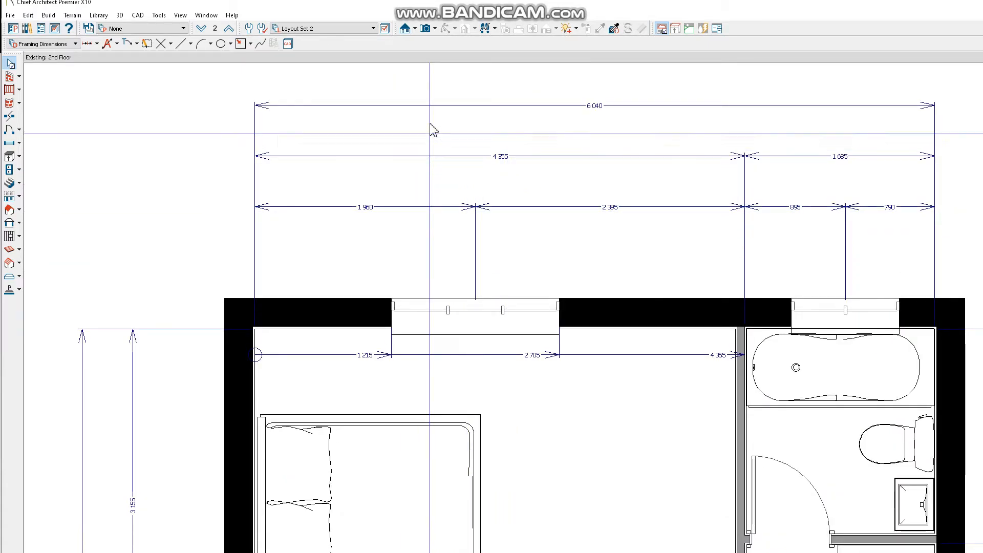
scroll(502, 184, down, 2)
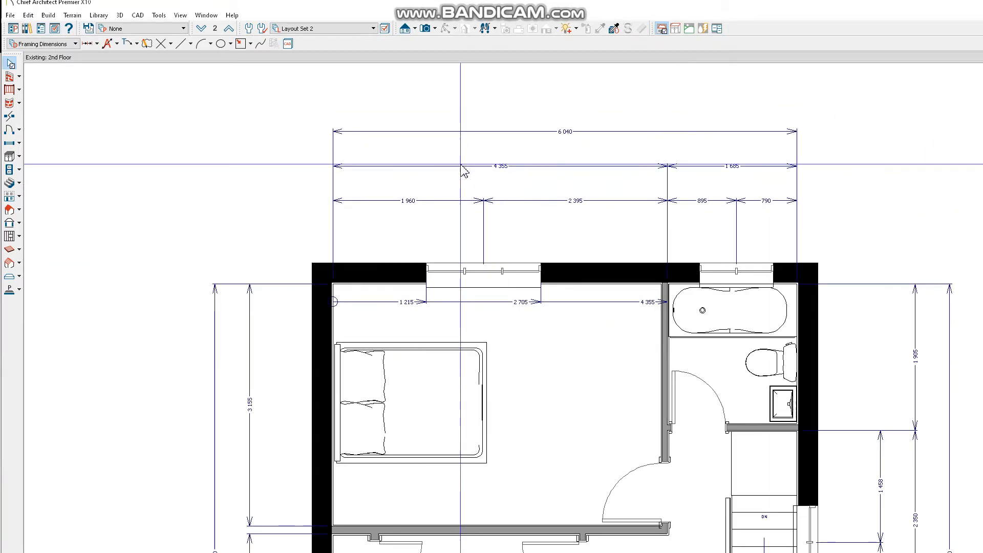
scroll(438, 188, up, 2)
scroll(330, 210, down, 1)
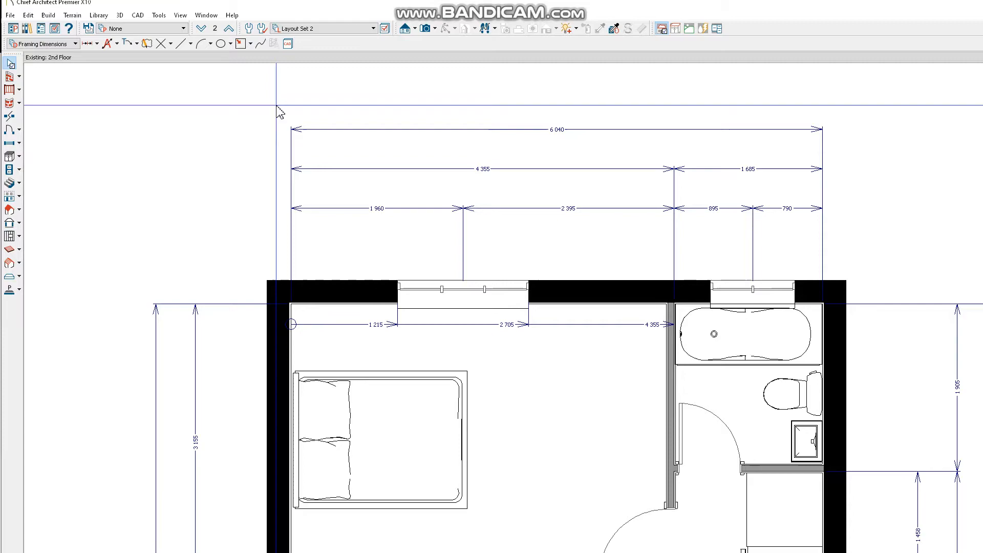
scroll(425, 179, down, 2)
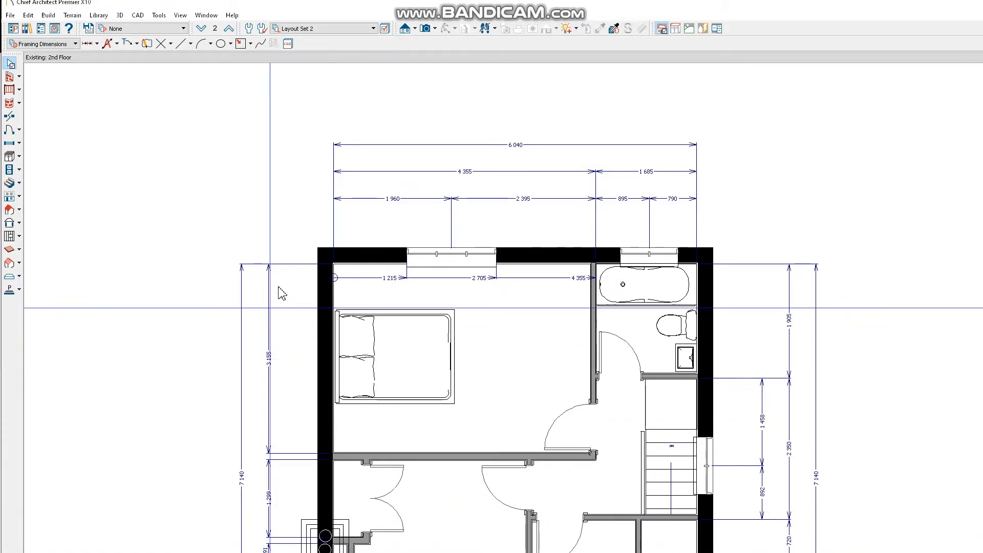
- Delete the innermost exterior dimension string above the upper wall, the one locating the window centres
scroll(289, 271, down, 2)
scroll(397, 237, up, 2)
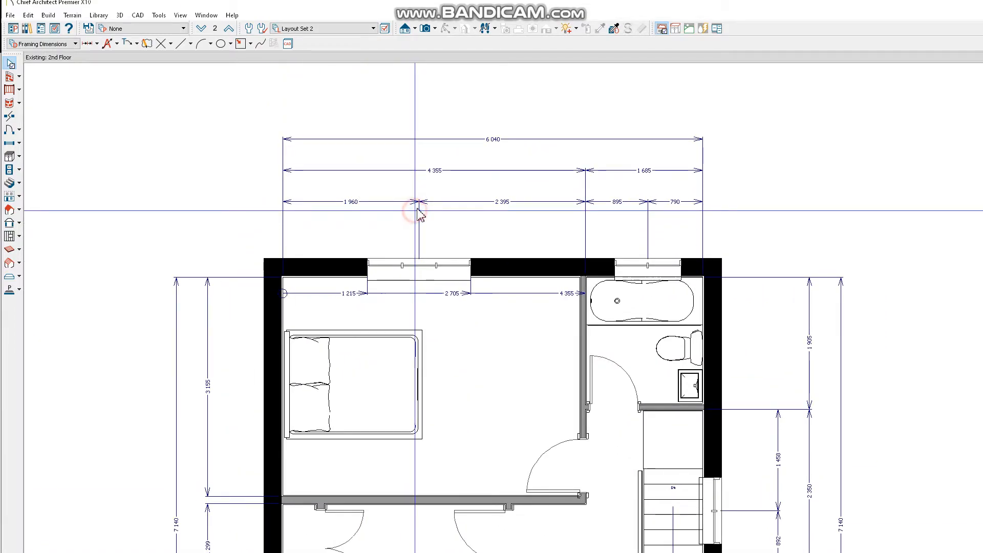
click(419, 218)
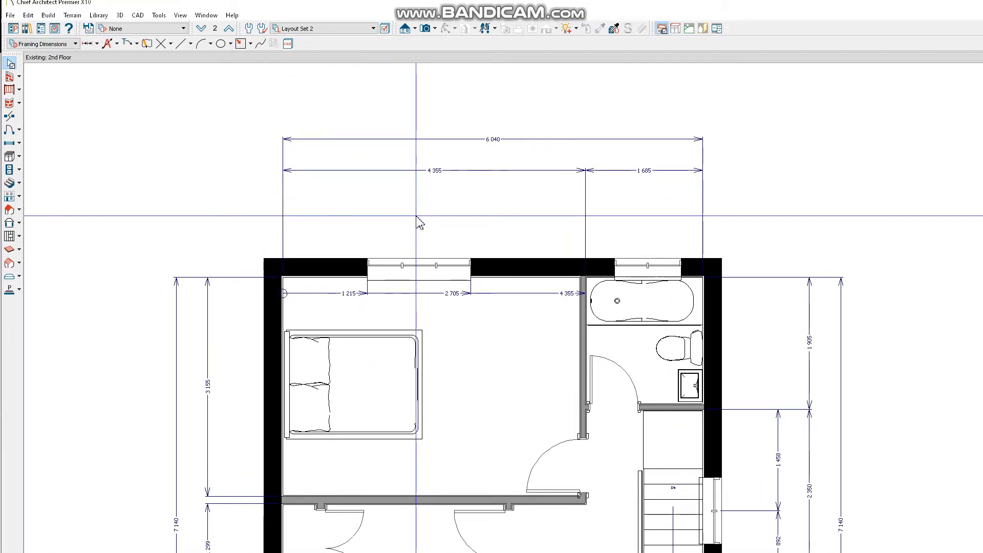
scroll(589, 285, up, 5)
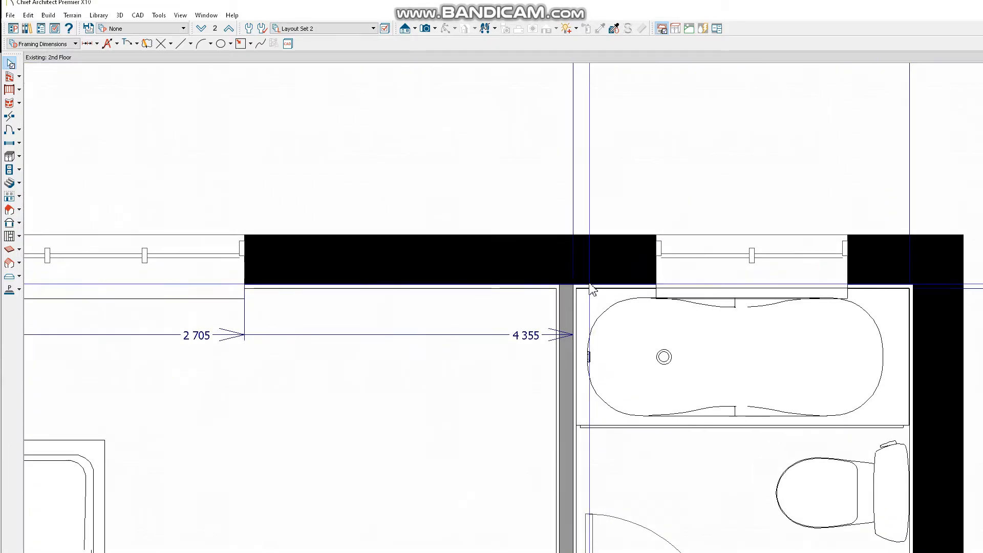
scroll(584, 235, down, 4)
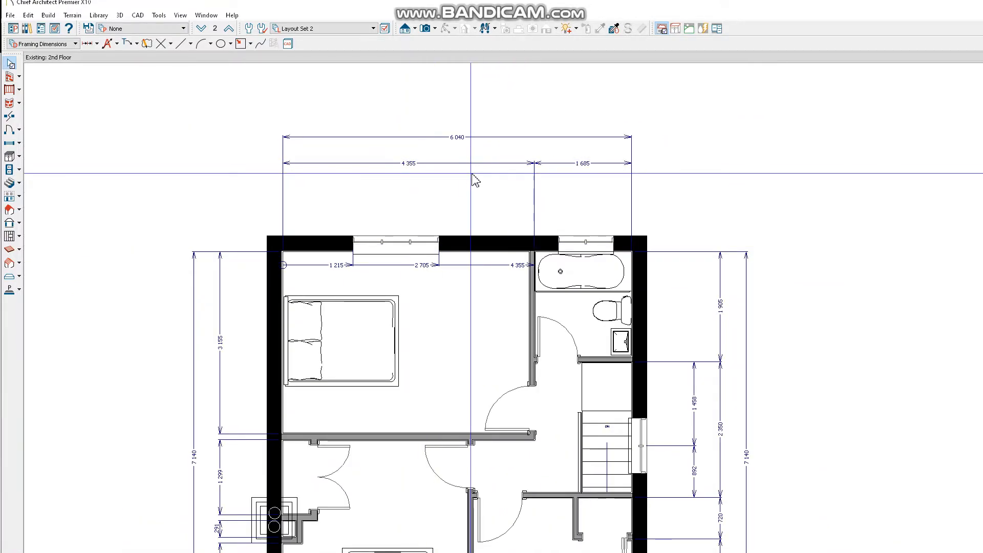
- Delete the innermost exterior dimension string below the lower wall, the one locating the window centres
scroll(529, 169, down, 2)
scroll(648, 407, up, 2)
scroll(645, 389, down, 3)
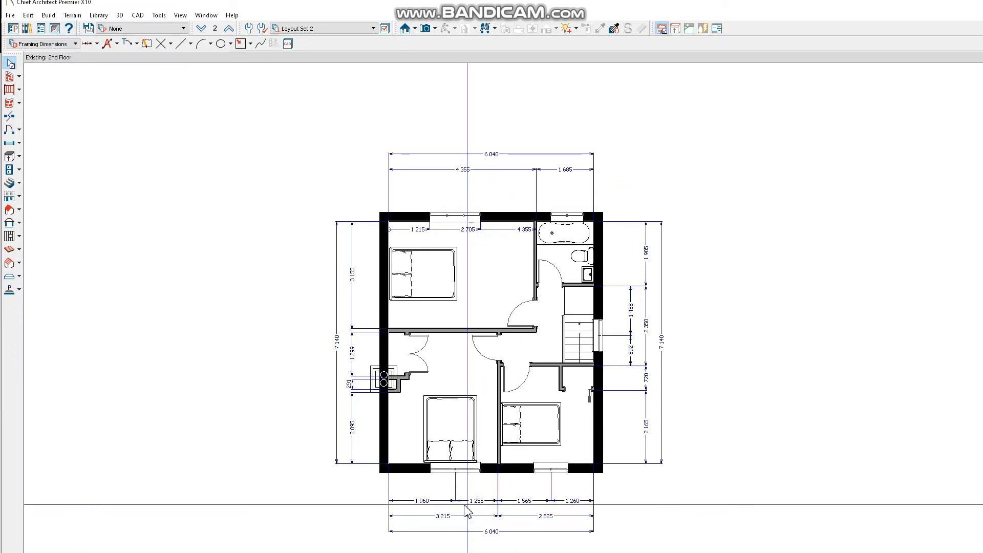
scroll(465, 503, up, 2)
click(450, 497)
key(Delete)
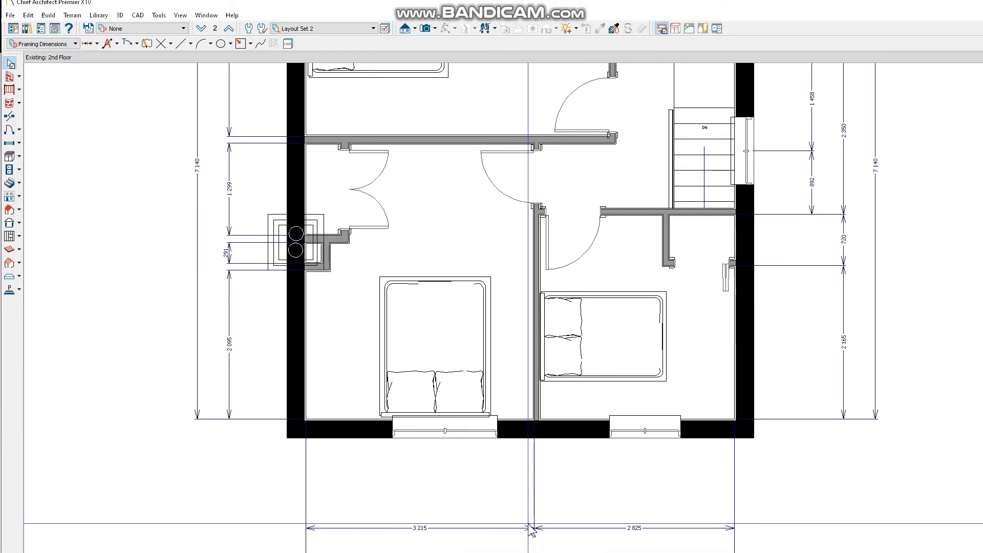
- Delete the dimension string below the lower wall that breaks at the partition between the two lower bedrooms
scroll(532, 530, down, 1)
scroll(533, 479, up, 2)
click(531, 472)
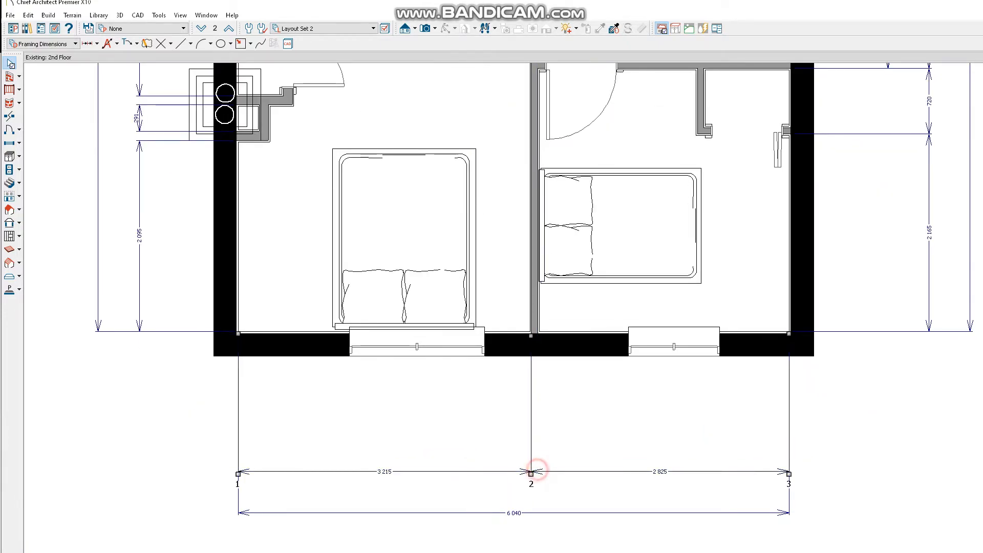
key(Delete)
scroll(454, 458, down, 2)
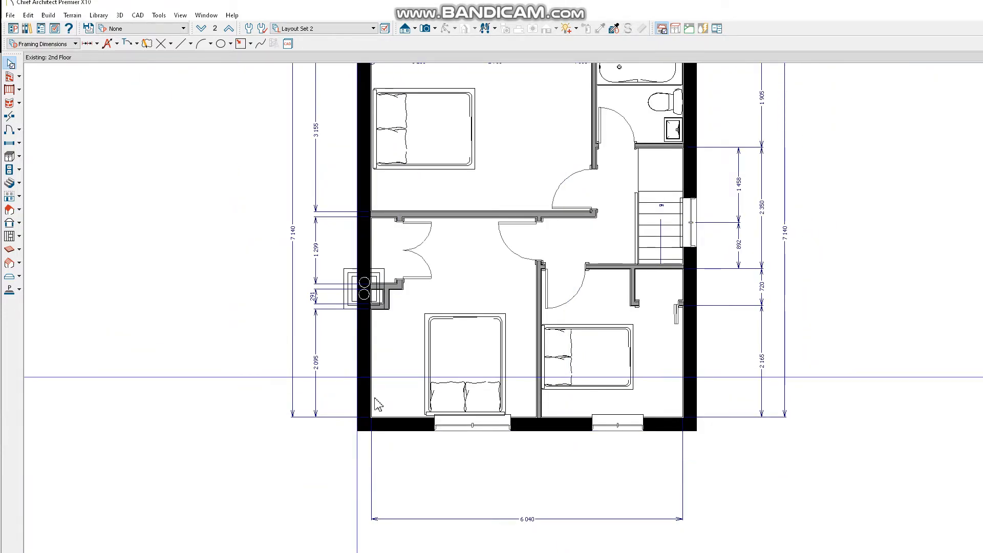
- Delete the inner dimension string beside the left exterior wall and the one above the upper wall that breaks at the bathroom partition
click(334, 369)
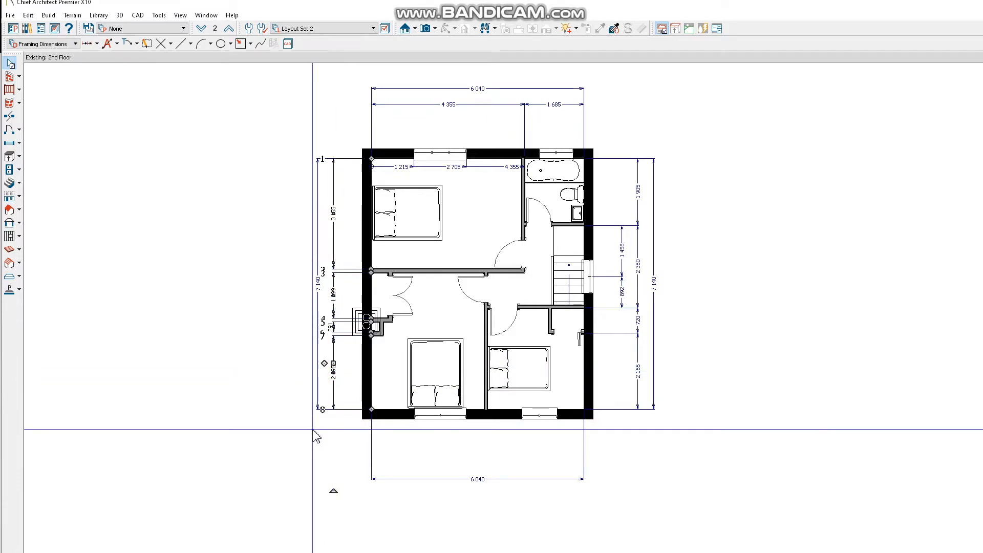
key(Delete)
scroll(464, 110, up, 1)
key(Delete)
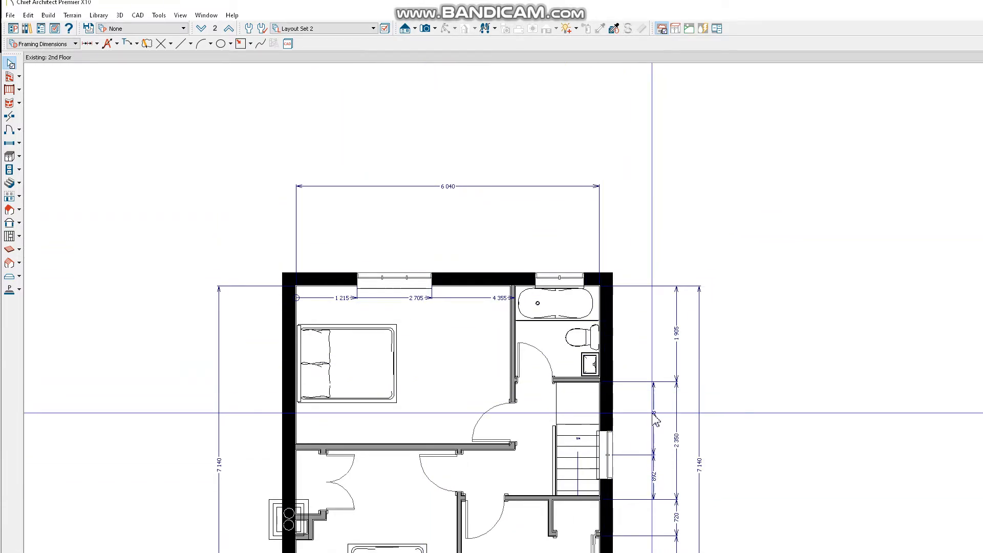
- Delete both inner exterior dimension strings beside the right wall, leaving only the overall one
key(Delete)
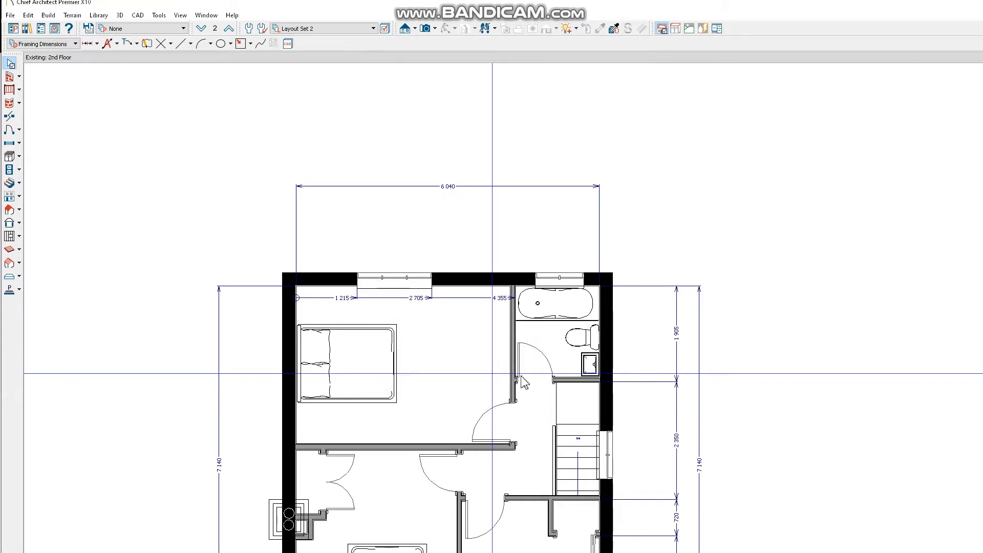
click(646, 382)
key(Delete)
click(464, 297)
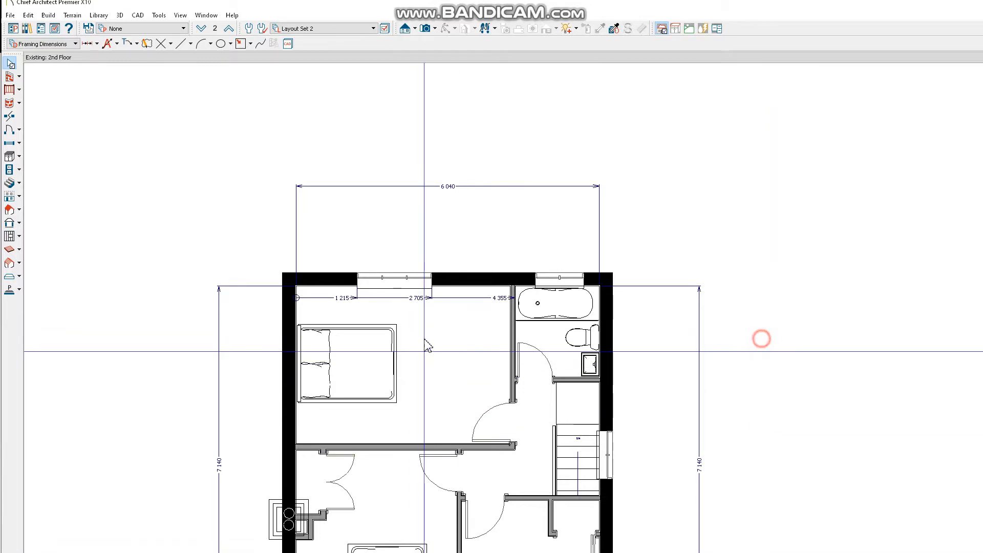
- Examine the upper bedroom's running dimension at the window edges and the bathroom partition, and select it
scroll(345, 296, up, 5)
scroll(543, 312, down, 3)
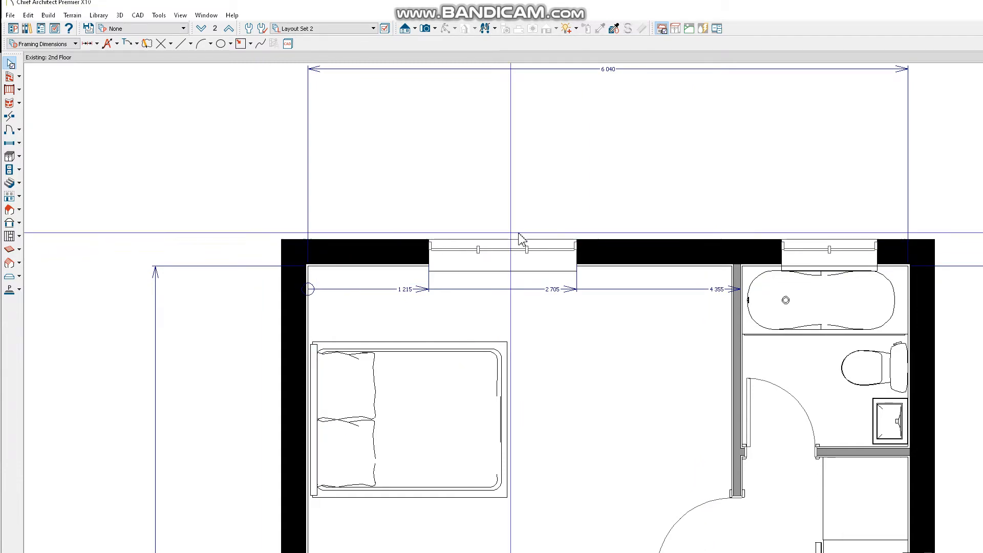
scroll(378, 292, down, 3)
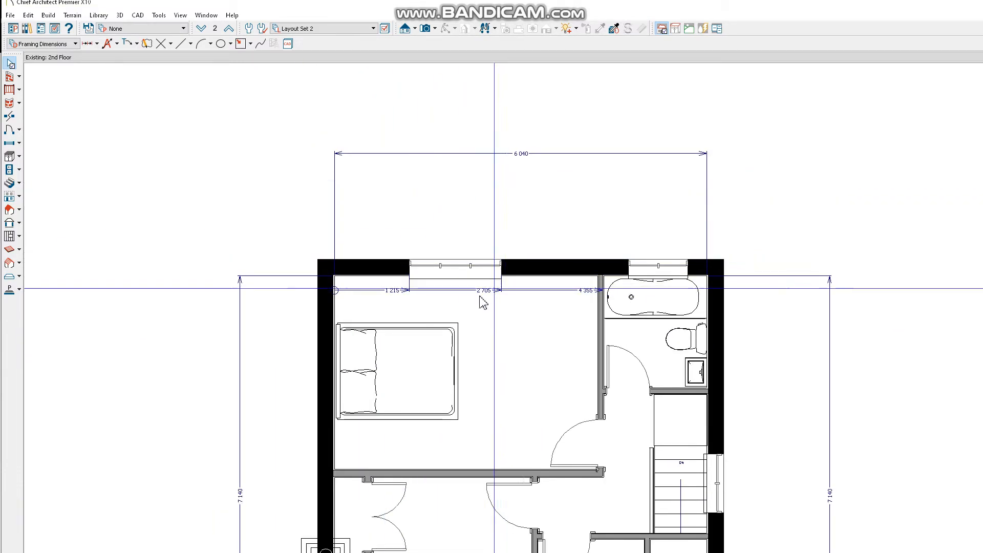
scroll(477, 300, up, 3)
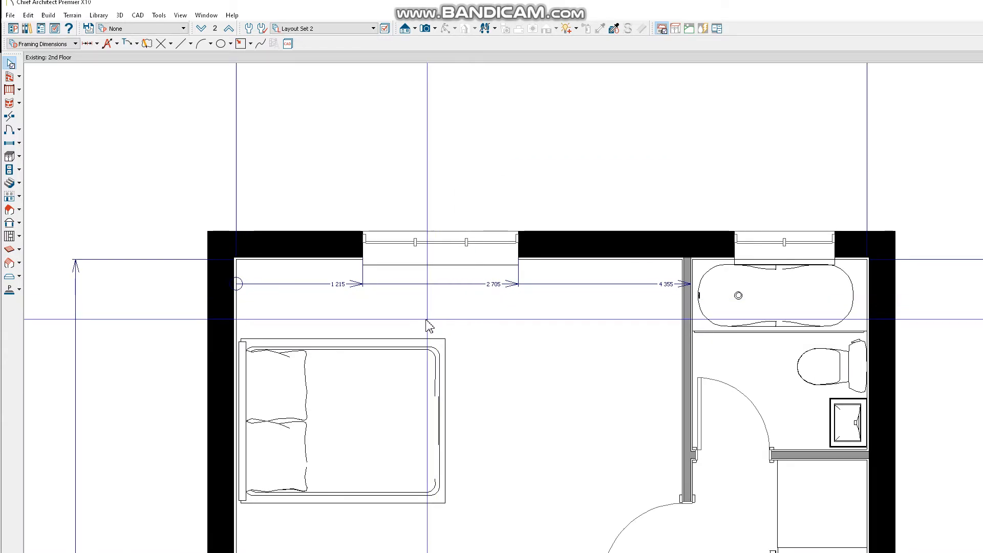
click(346, 284)
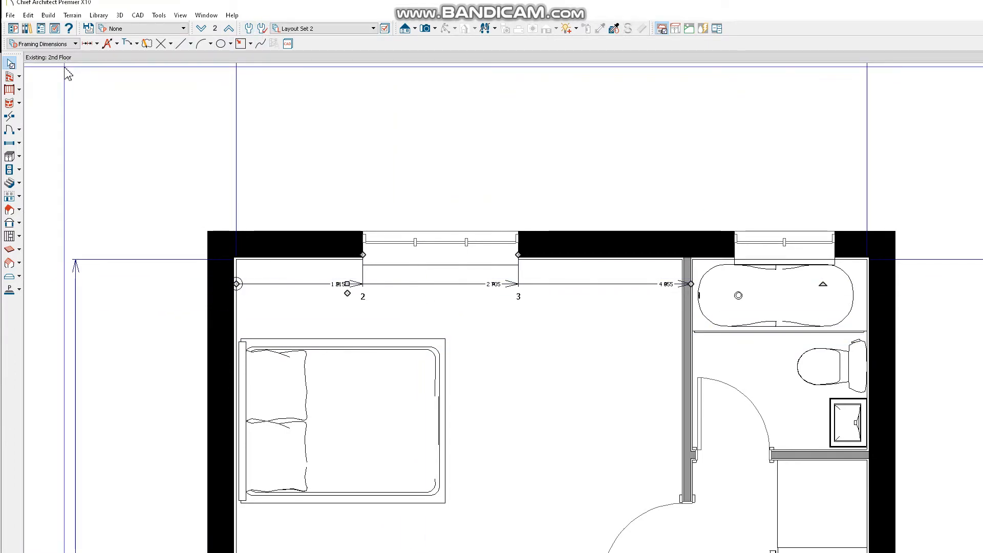
- Review the wall and wall-opening options in the Temporary Dimensions defaults, and close the default settings
click(250, 29)
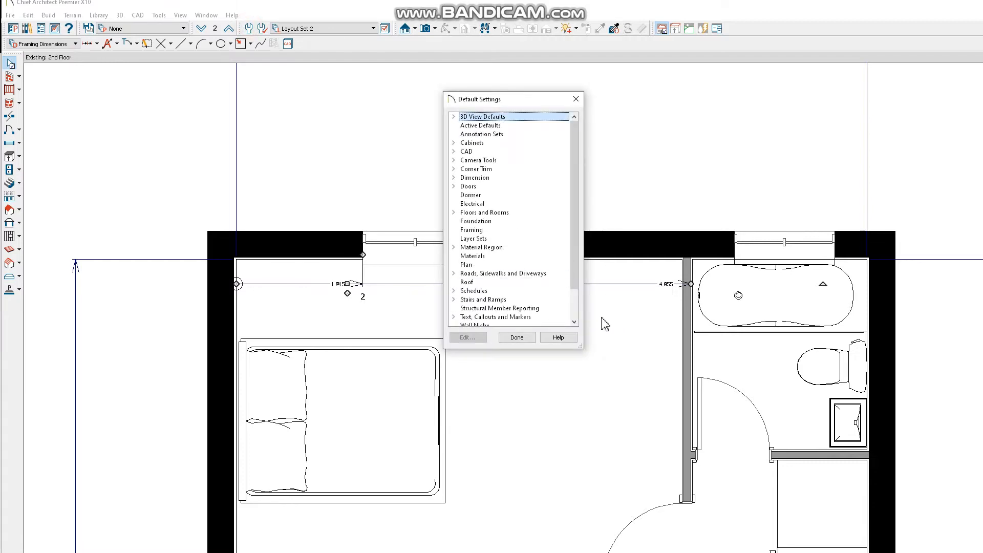
scroll(519, 302, down, 2)
scroll(520, 287, up, 2)
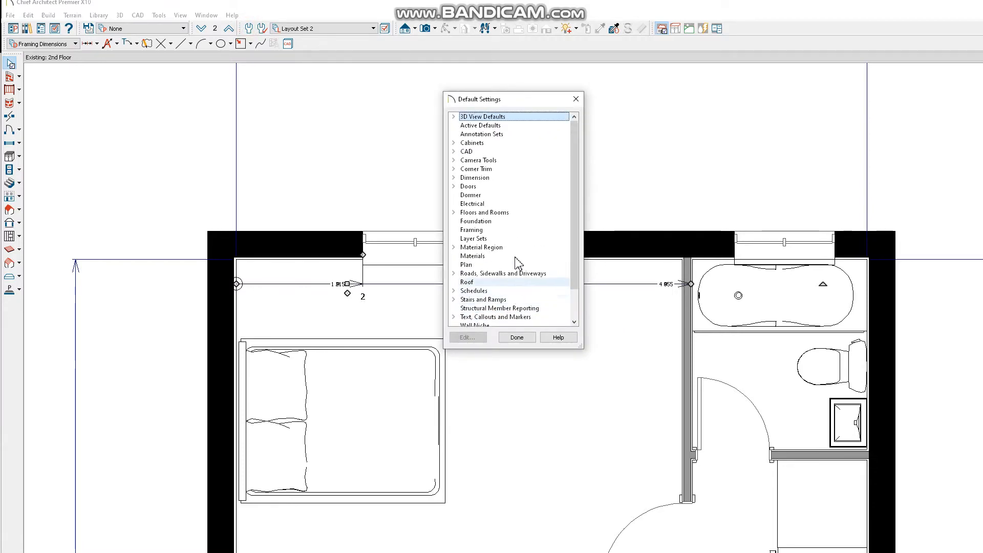
double_click(492, 179)
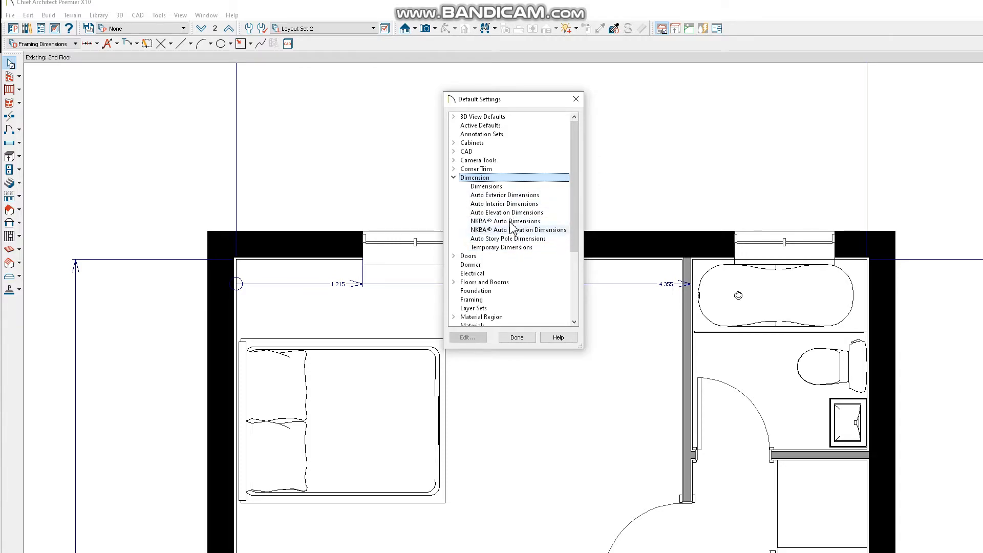
double_click(514, 248)
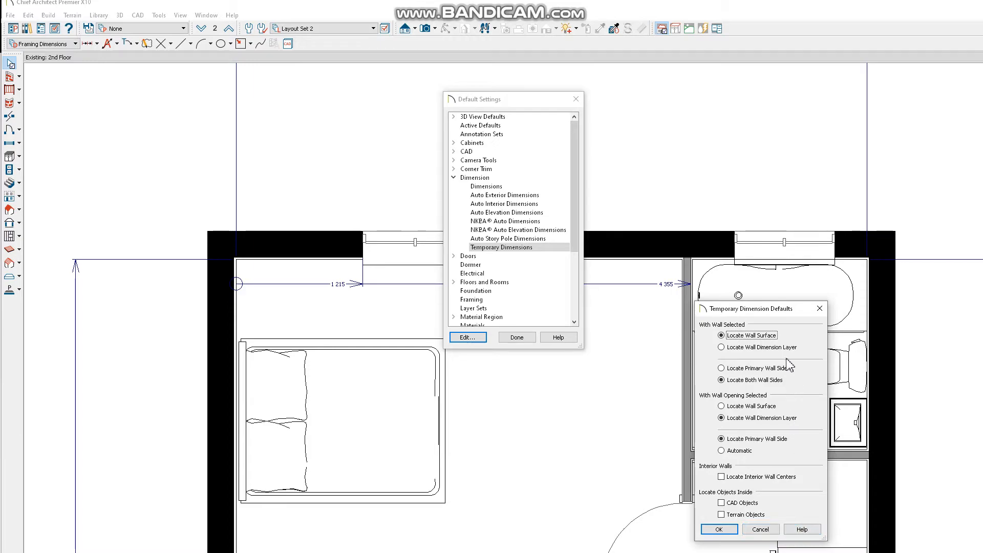
click(819, 309)
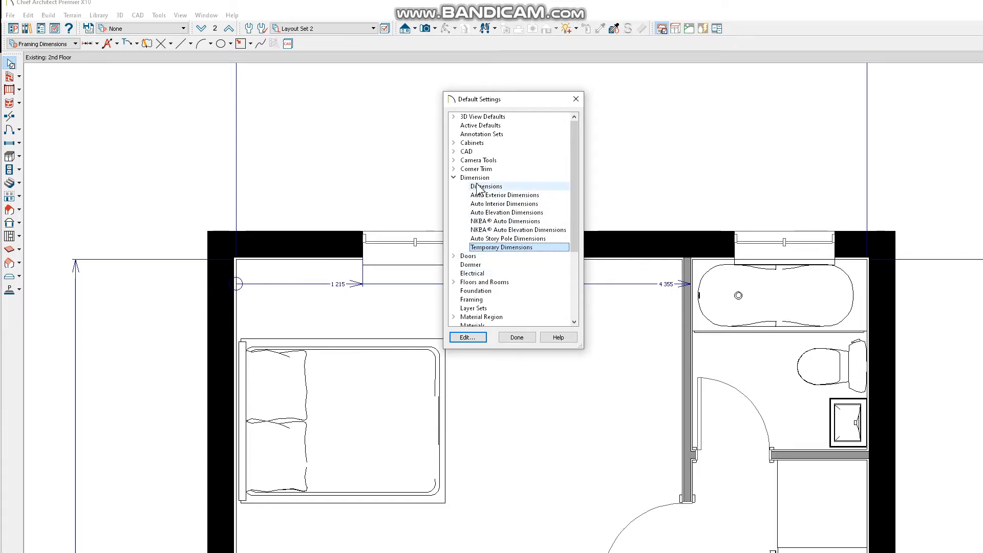
click(575, 99)
- Delete the running dimension inside the upper bedroom
scroll(592, 205, down, 2)
scroll(428, 248, up, 3)
click(430, 233)
key(Delete)
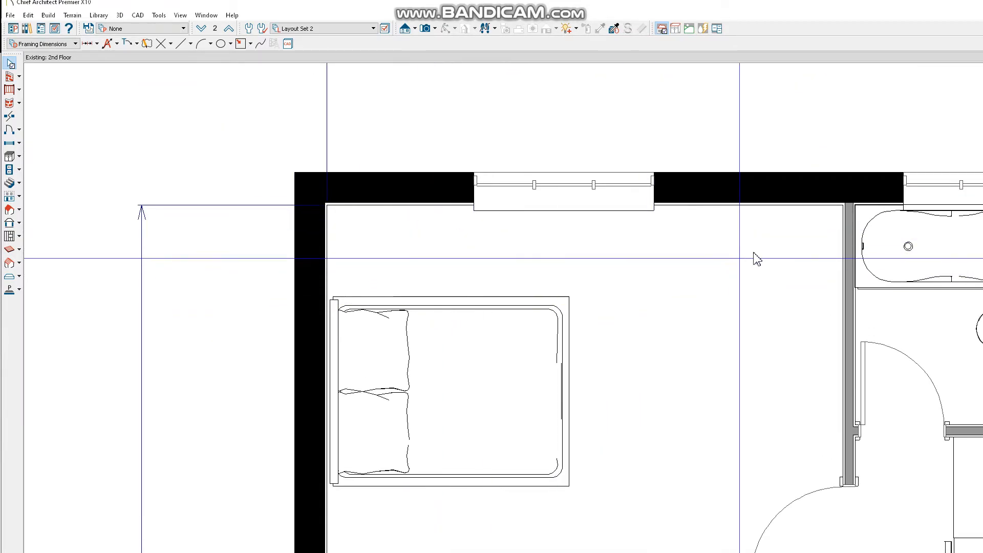
- Add a Point to Point dimension across the upper bedroom, from the left exterior wall's inner face to the bathroom partition
click(116, 44)
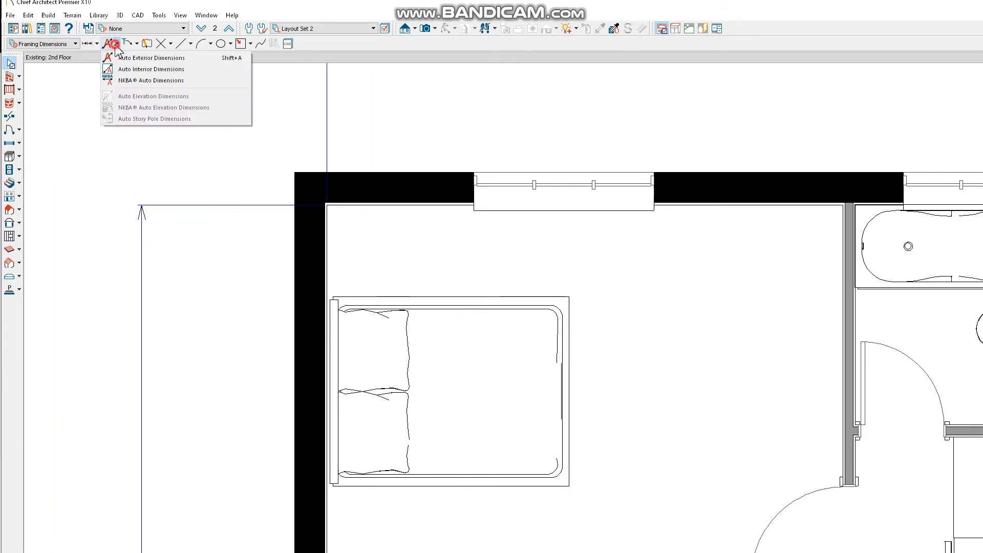
click(97, 44)
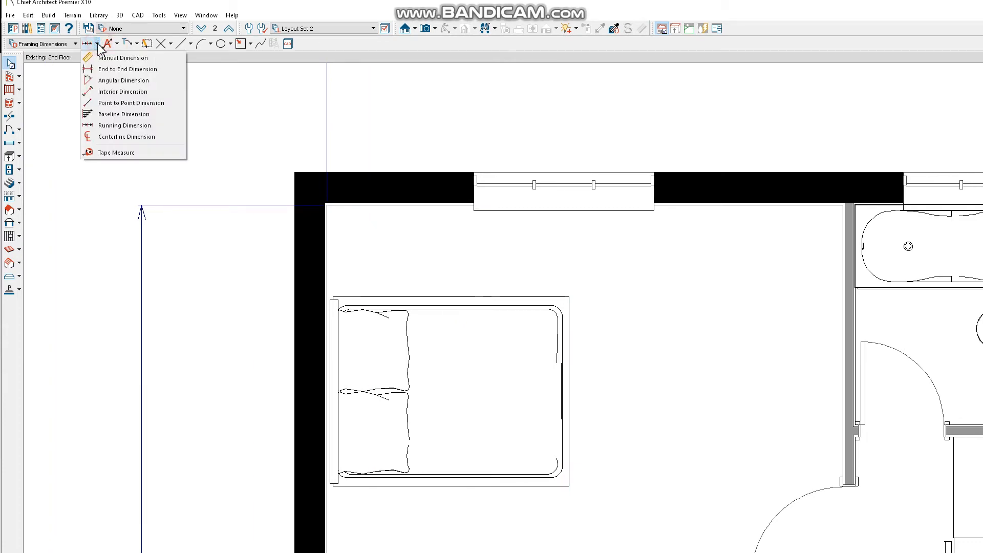
click(103, 101)
scroll(347, 249, up, 2)
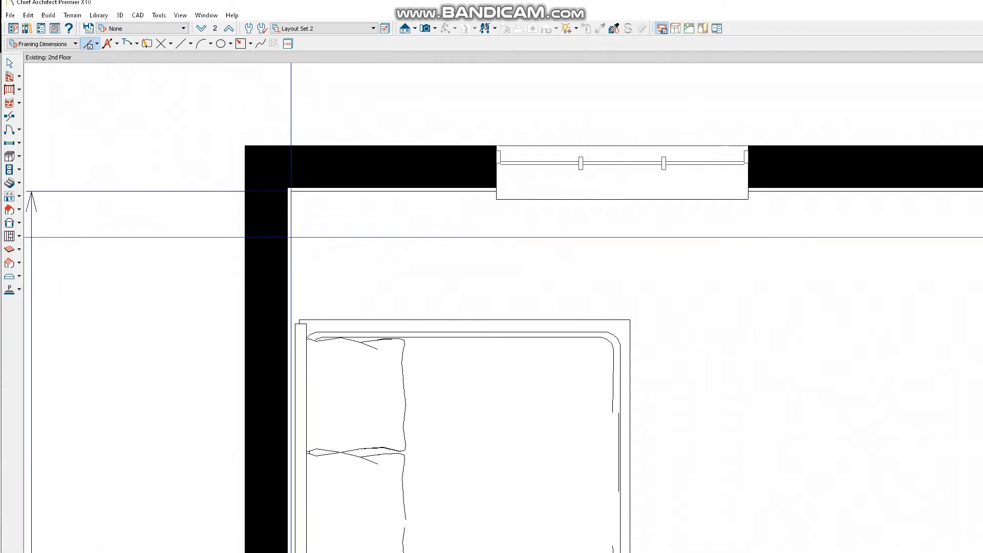
drag(291, 237, 982, 242)
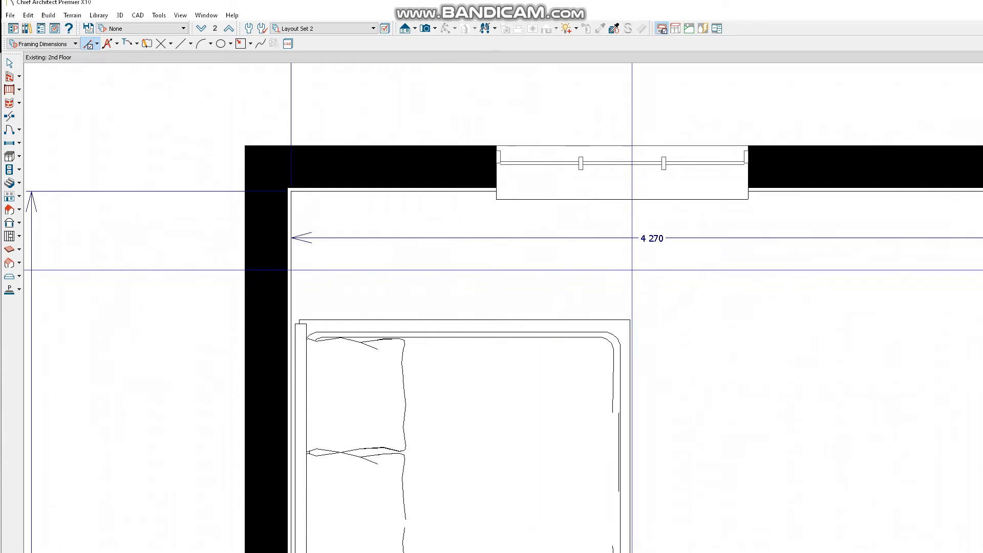
- Examine which wall faces the bedroom's point-to-point dimension reaches, and compare it with the overall exterior dimension above the upper wall
scroll(439, 215, down, 2)
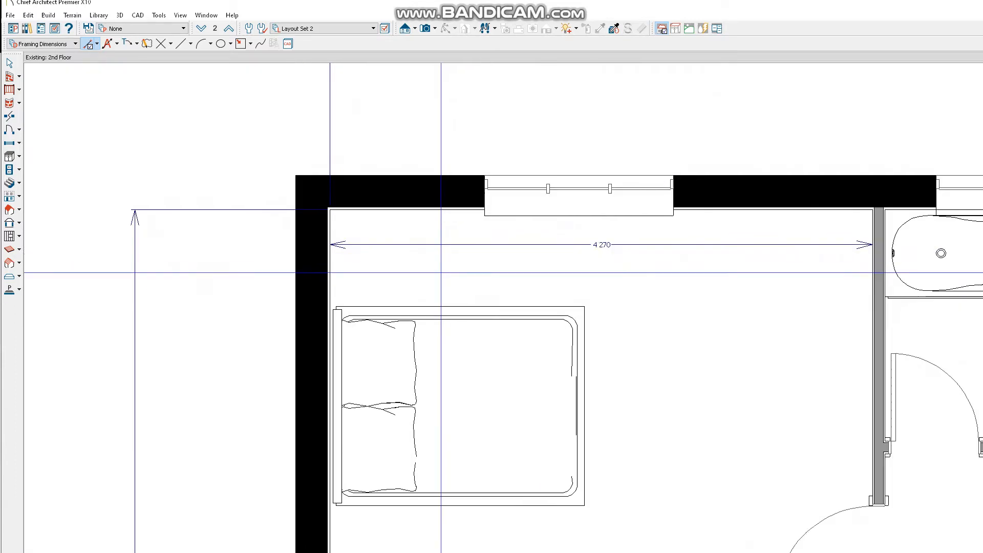
scroll(451, 204, up, 2)
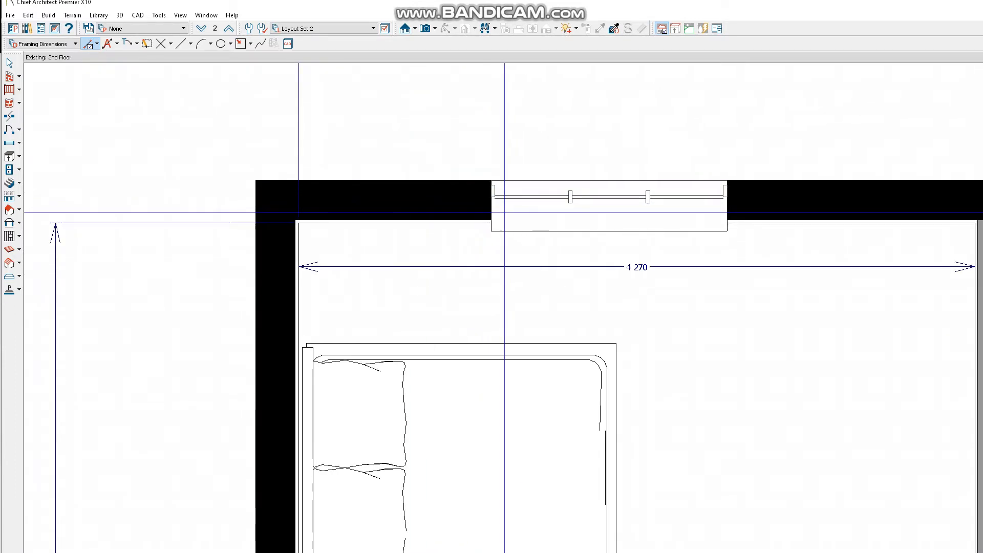
scroll(451, 205, down, 2)
scroll(441, 215, down, 1)
scroll(417, 194, up, 1)
scroll(397, 261, down, 1)
scroll(396, 267, down, 1)
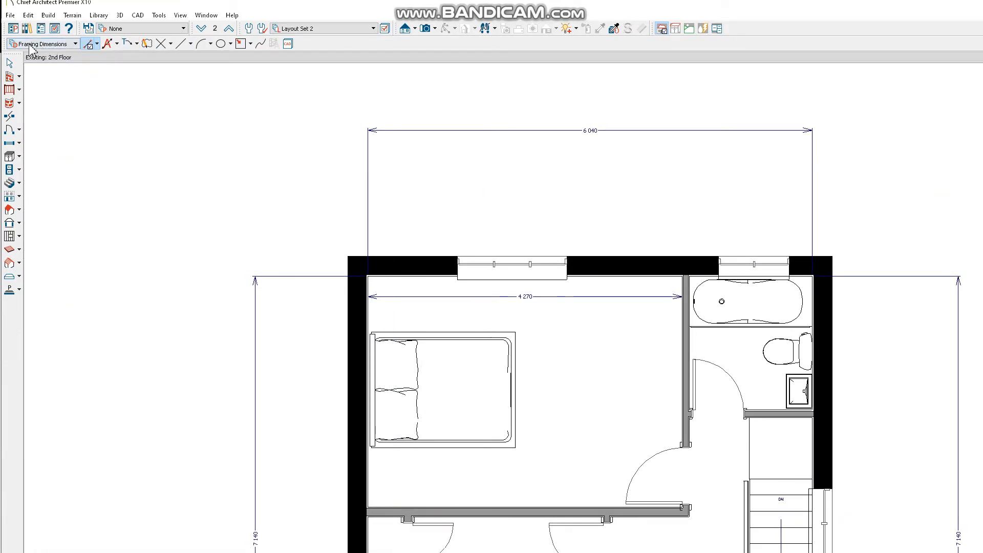
click(10, 63)
click(585, 132)
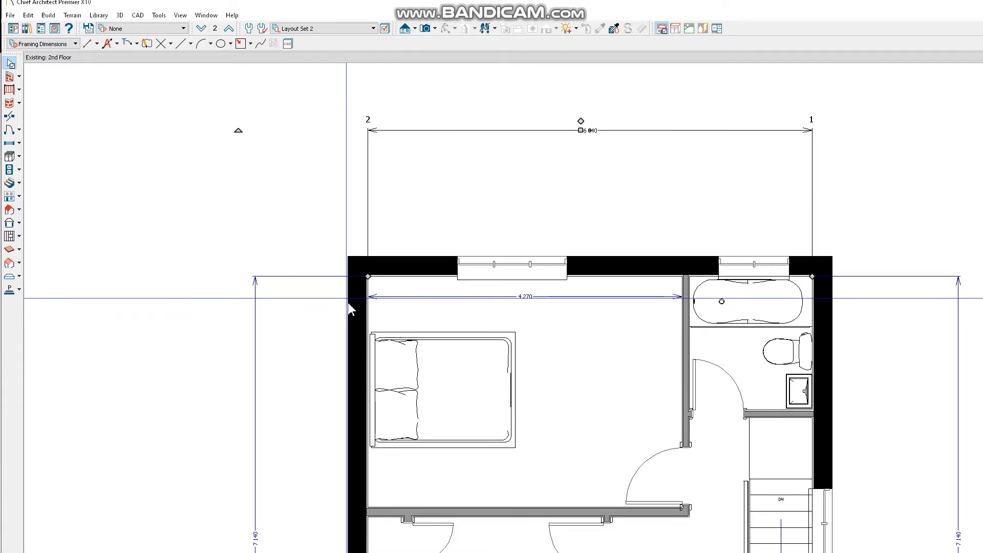
scroll(461, 184, down, 3)
scroll(474, 305, up, 5)
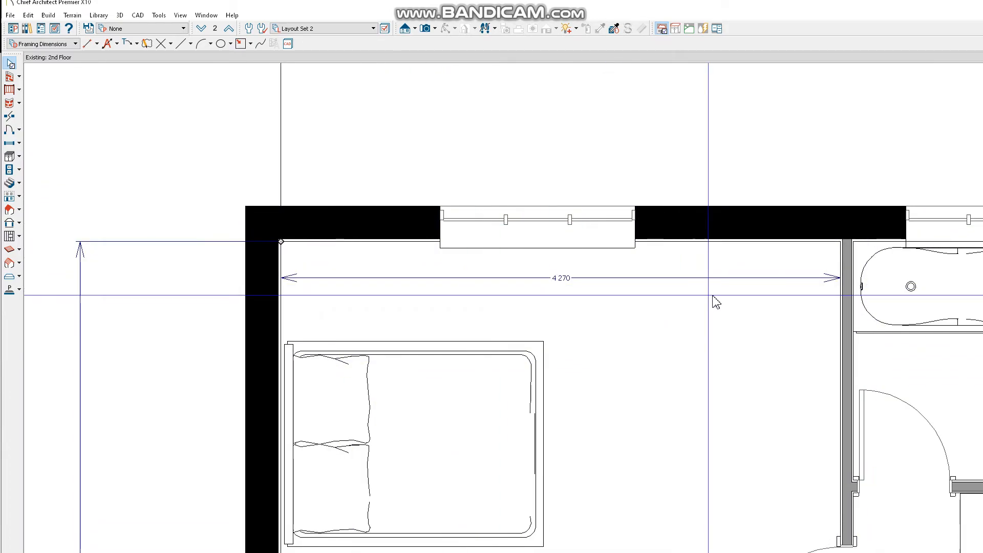
- Add a Point to Point dimension across the bathroom, from the partition's bathroom face to the right exterior wall, in line with the bedroom's
scroll(716, 302, down, 3)
scroll(717, 290, up, 6)
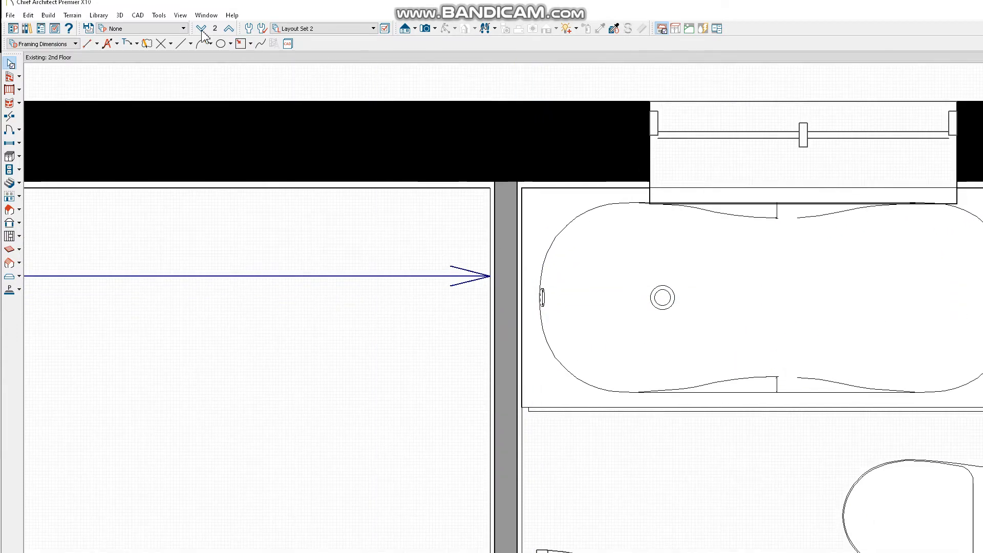
click(88, 43)
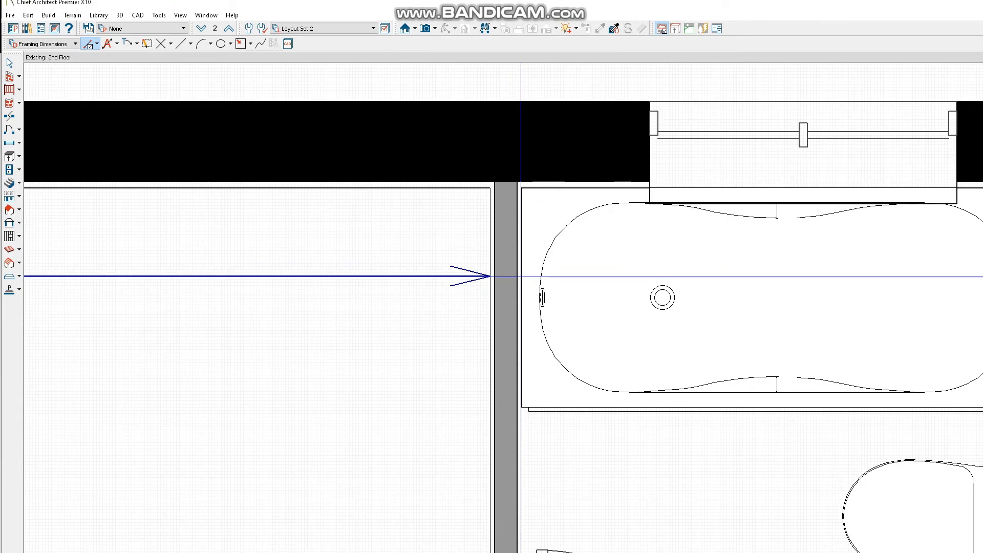
drag(520, 277, 982, 292)
scroll(973, 200, down, 3)
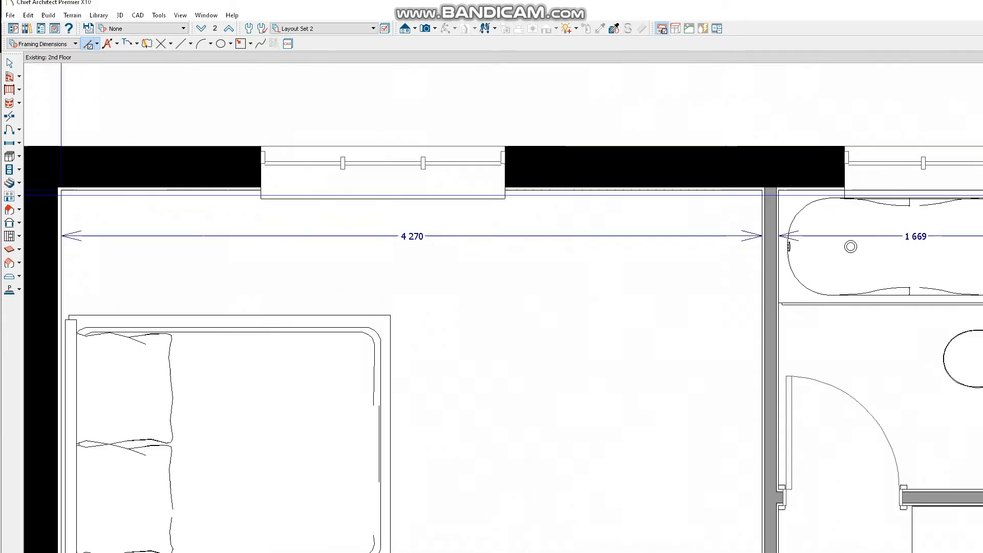
click(9, 63)
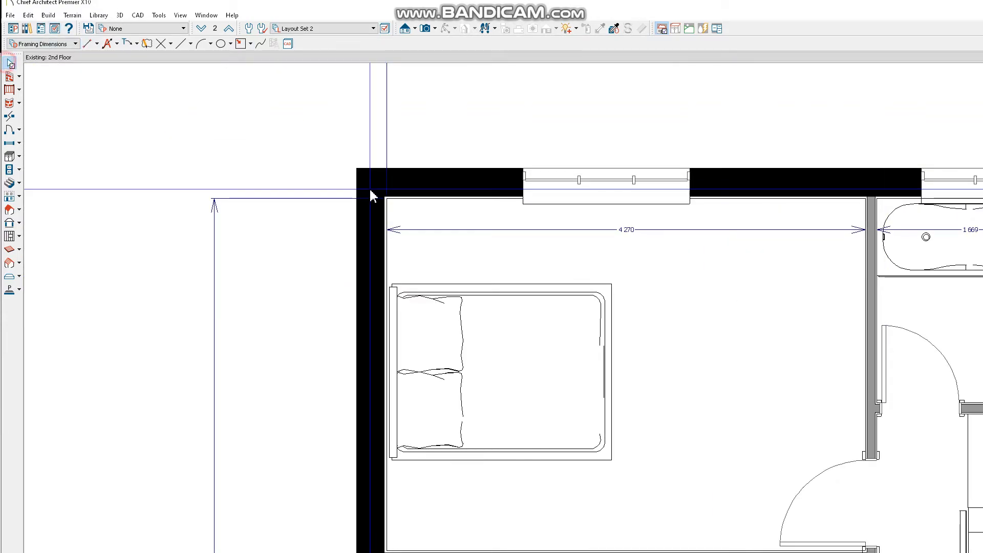
- Try moving the left exterior wall to make the upper bedroom's dimension 3000, and undo the move
click(367, 238)
click(628, 229)
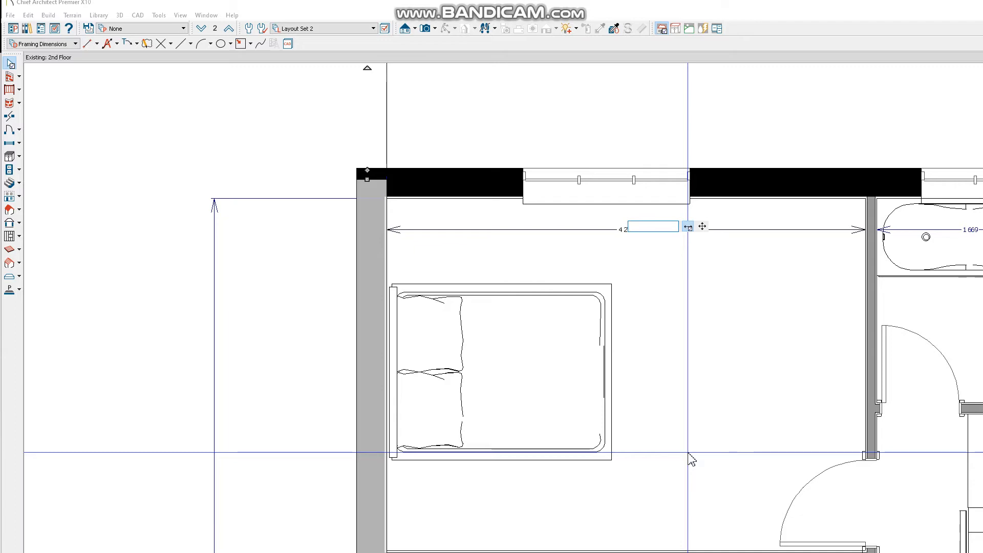
text(3000)
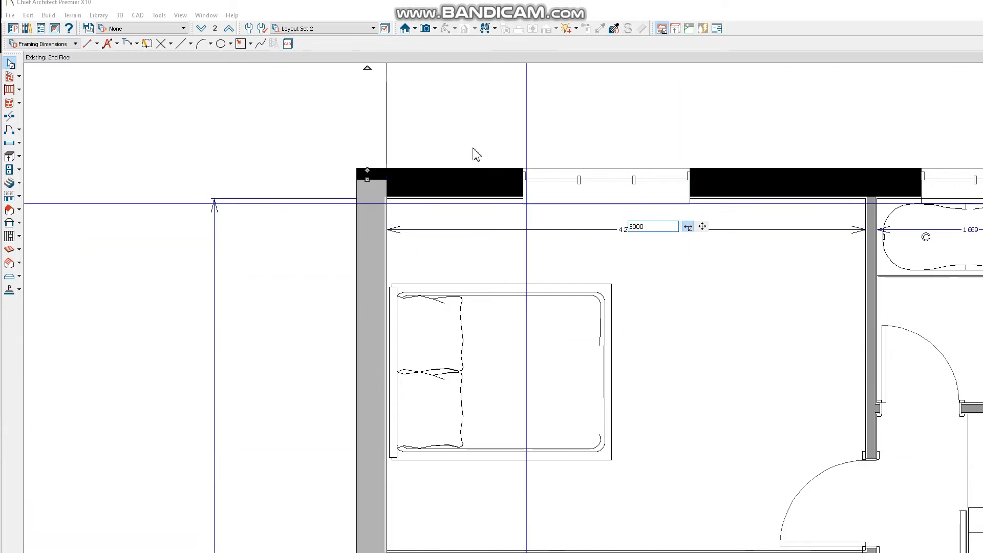
key(Return)
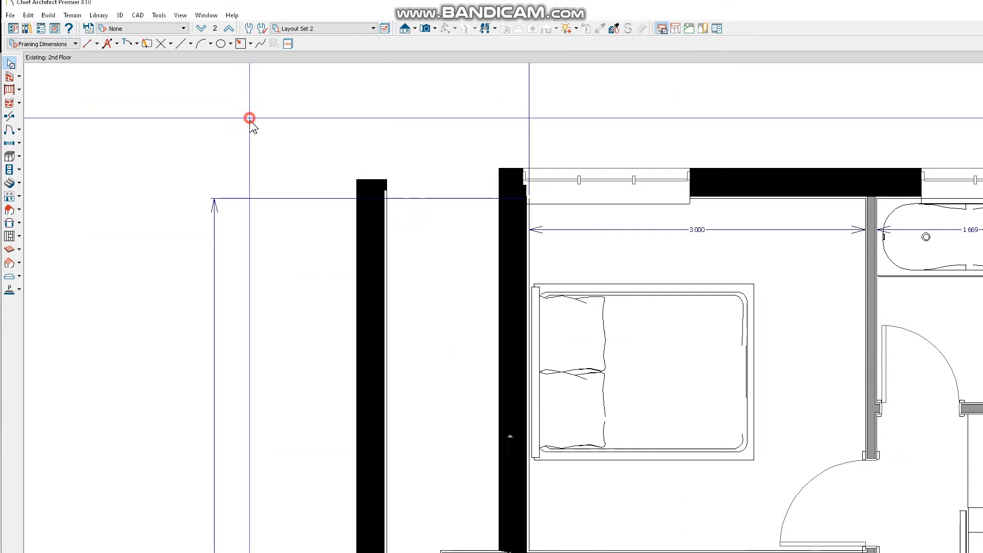
click(29, 15)
click(46, 28)
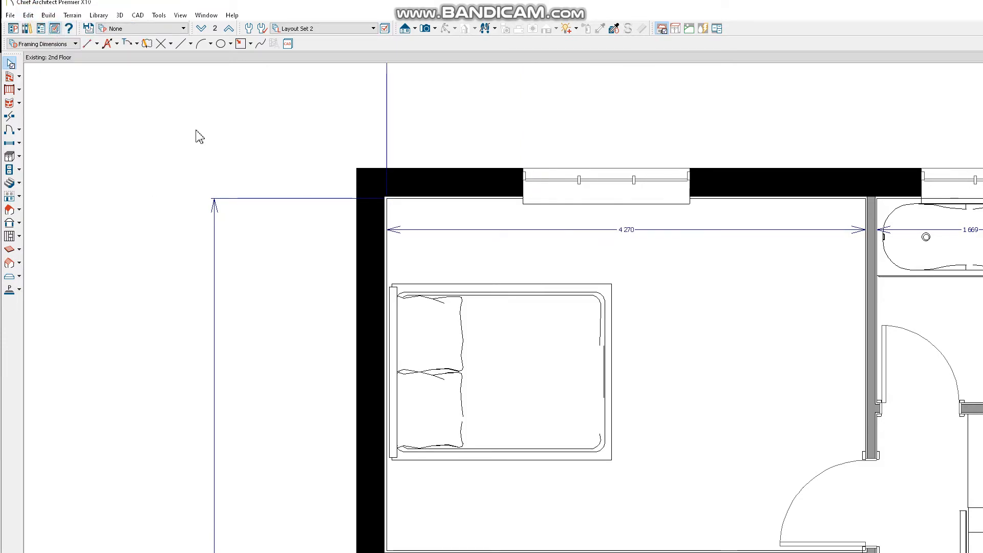
- Delete the overall vertical dimension outside the plan's left exterior wall
scroll(281, 273, down, 6)
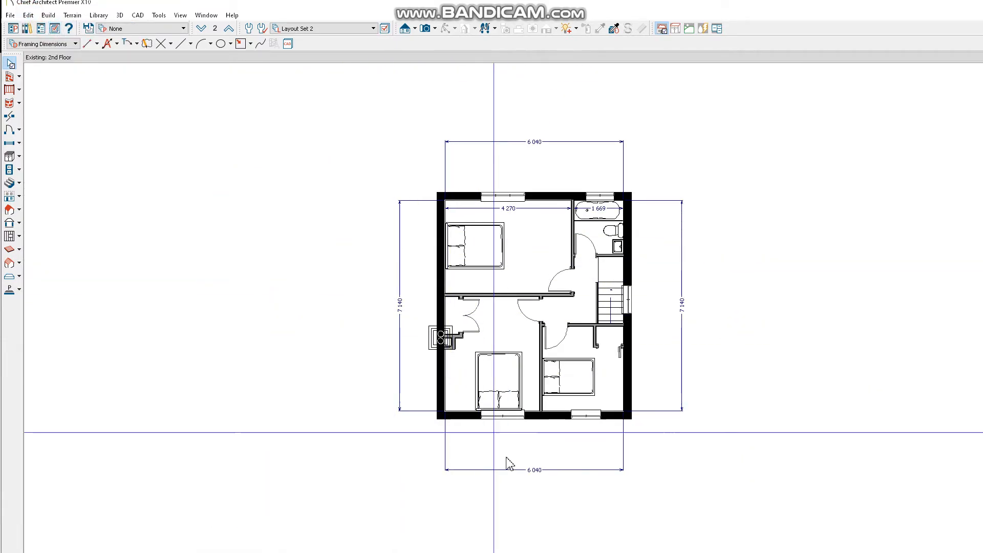
scroll(532, 482, up, 2)
scroll(515, 495, down, 1)
scroll(556, 177, up, 2)
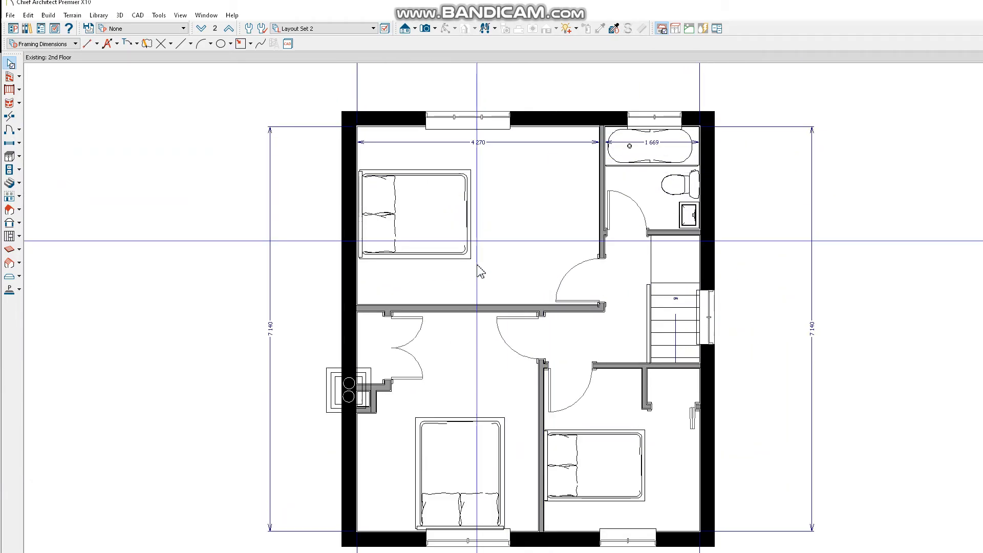
scroll(478, 272, down, 1)
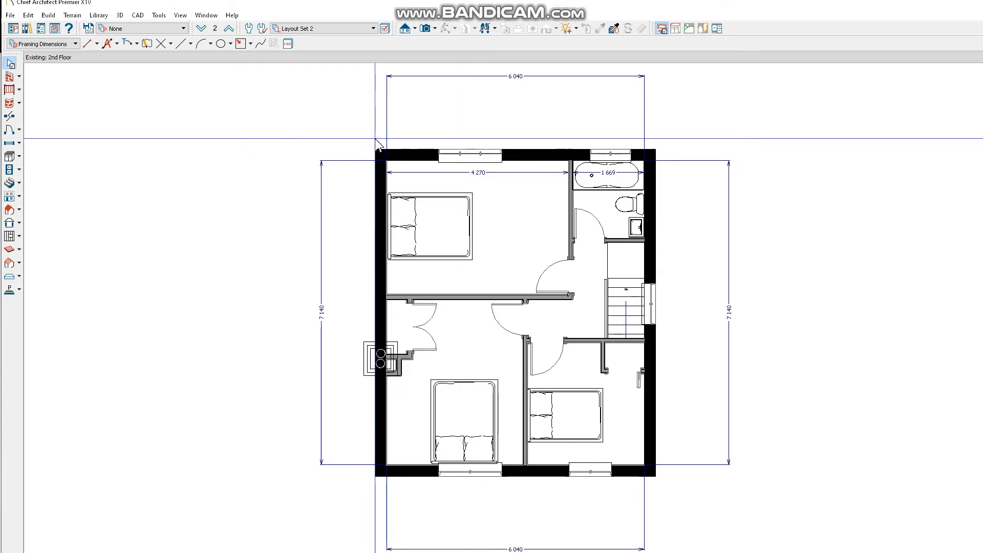
scroll(445, 223, up, 1)
scroll(439, 245, down, 2)
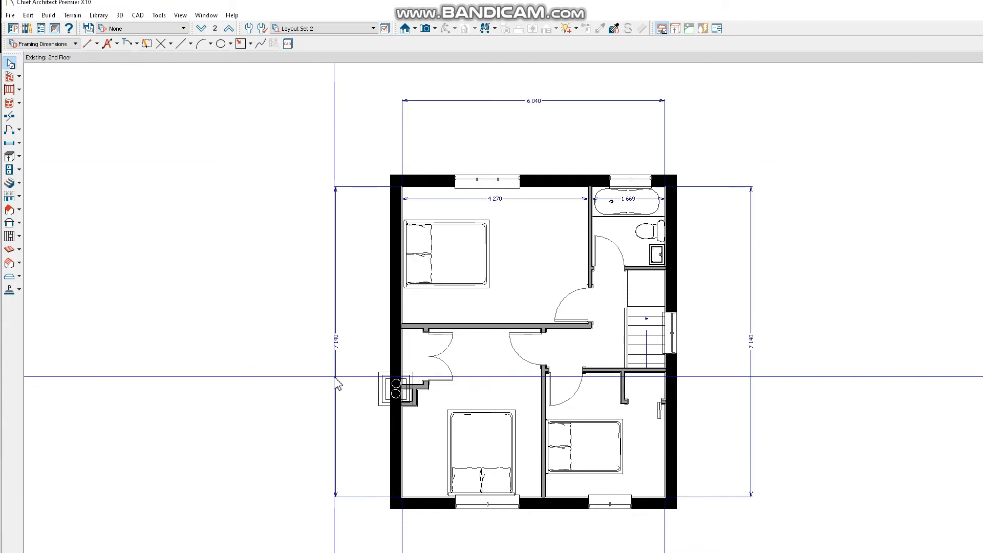
drag(318, 151, 351, 511)
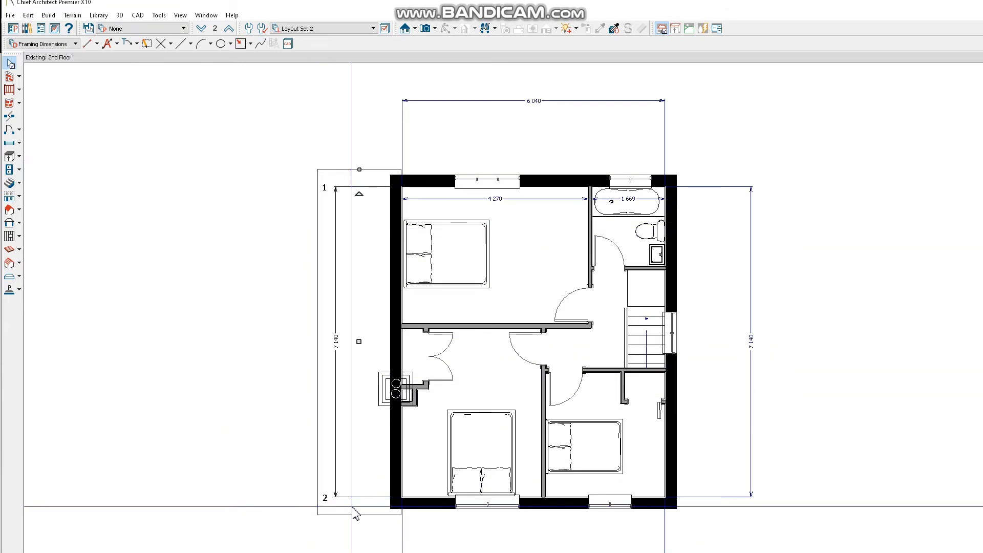
scroll(344, 352, down, 2)
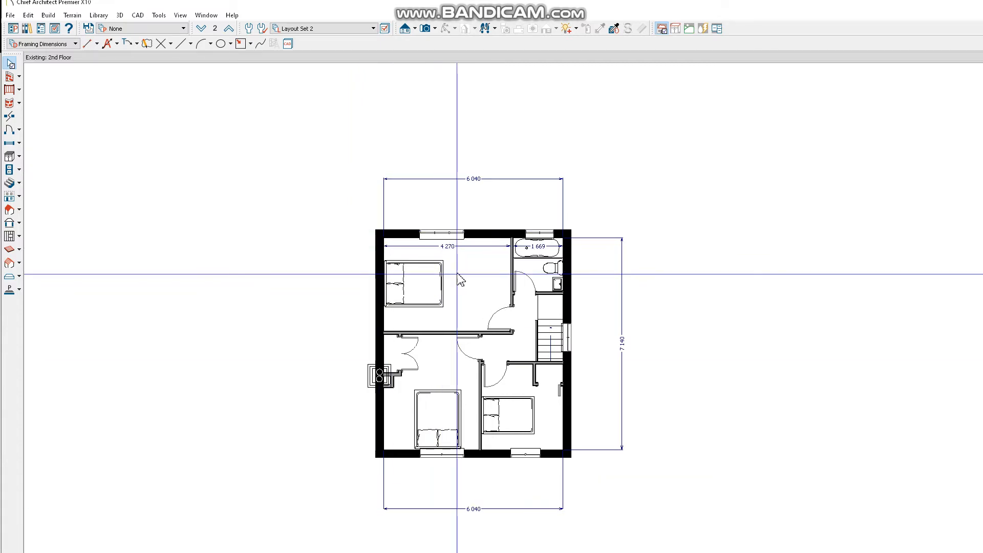
- Examine which faces of the partition the upper bedroom's and bathroom's horizontal dimensions reach
scroll(457, 253, up, 2)
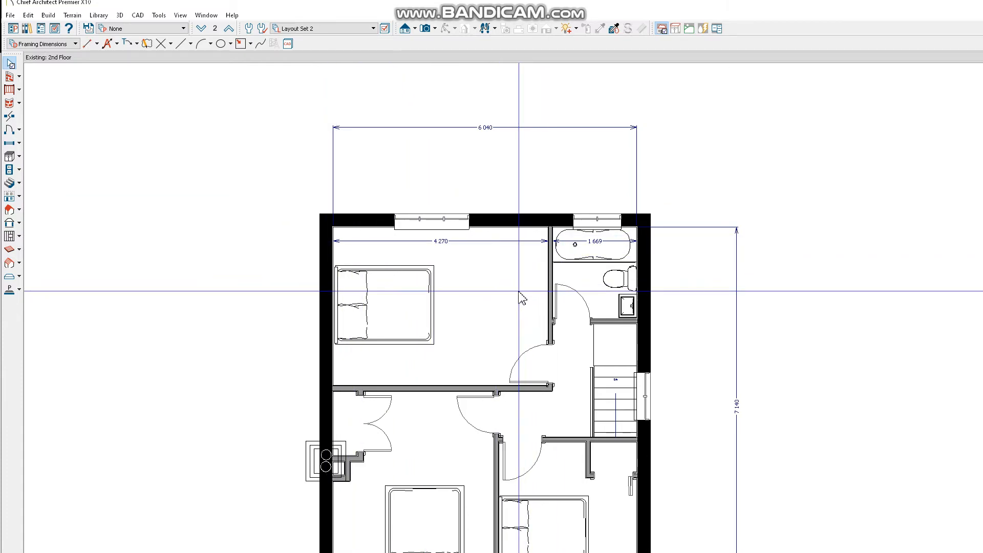
scroll(530, 287, up, 4)
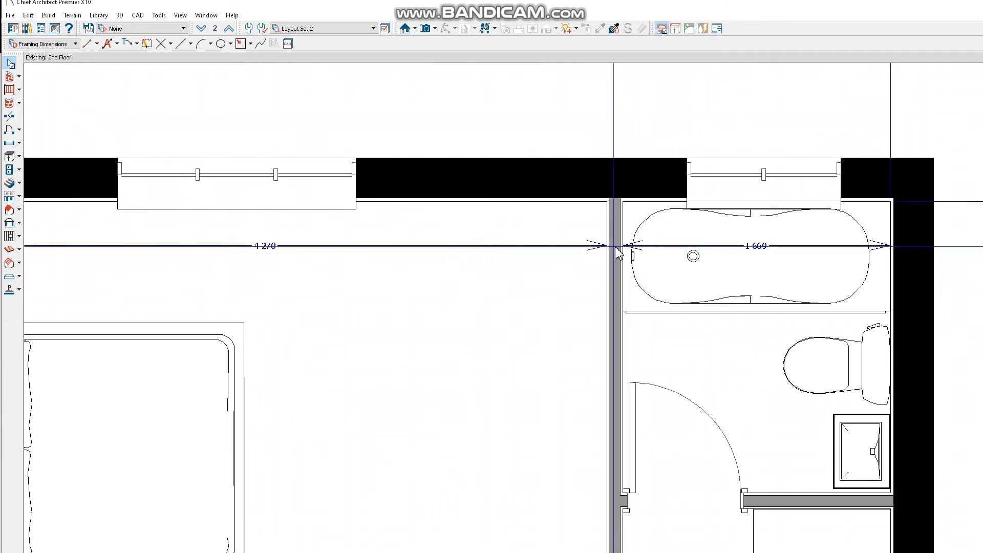
scroll(604, 250, up, 4)
scroll(607, 248, up, 3)
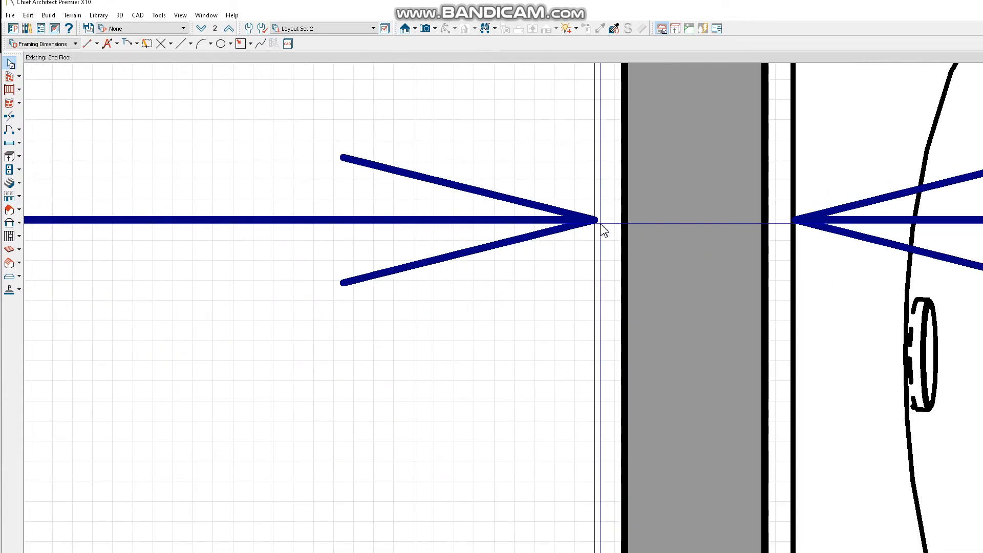
scroll(588, 236, down, 2)
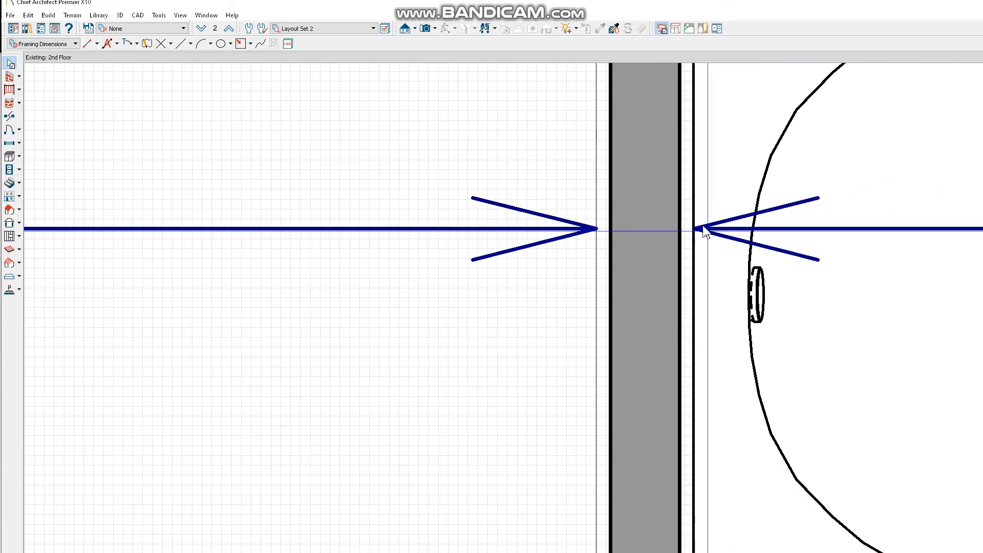
scroll(706, 238, down, 5)
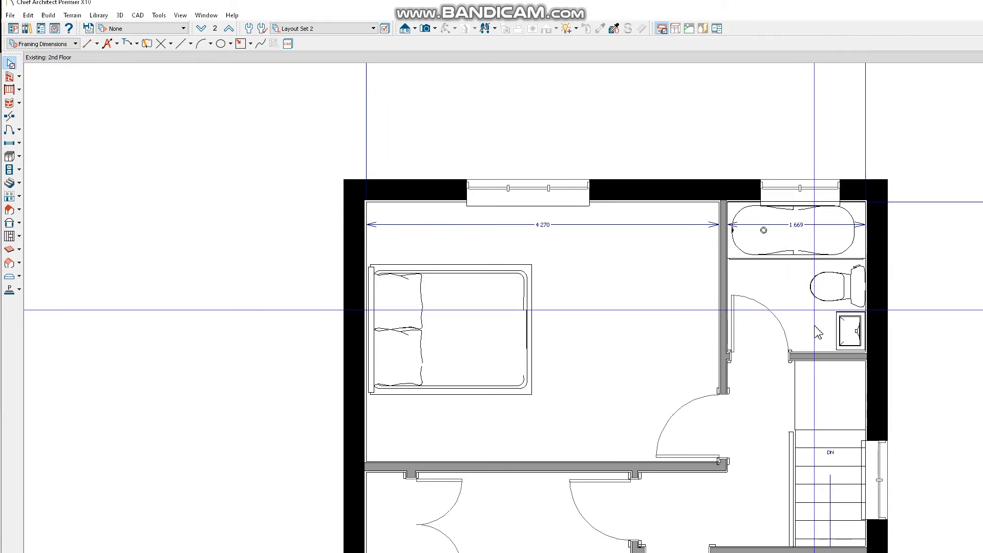
- Add a vertical Point to Point dimension in the bathroom, from the bath's front edge to the wall below
scroll(817, 341, up, 3)
click(90, 44)
drag(769, 104, 770, 371)
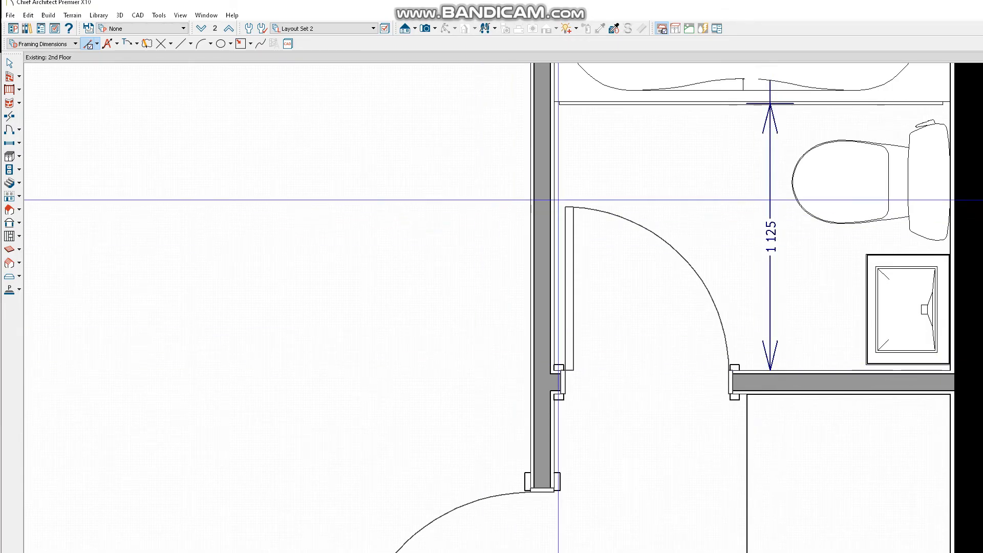
scroll(576, 230, down, 2)
scroll(717, 132, up, 2)
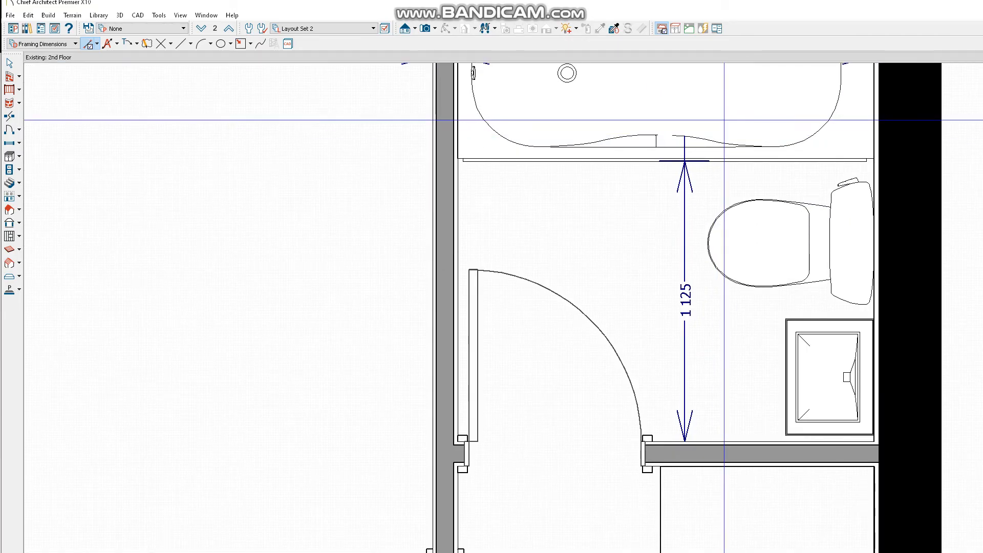
scroll(719, 205, down, 2)
scroll(762, 245, down, 3)
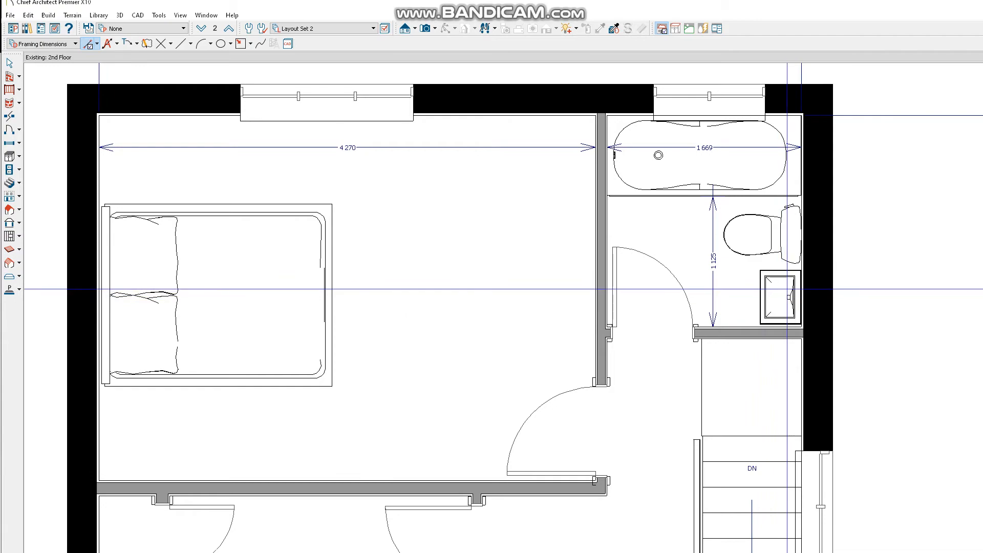
- Delete the horizontal point-to-point dimension across the upper bedroom
click(9, 63)
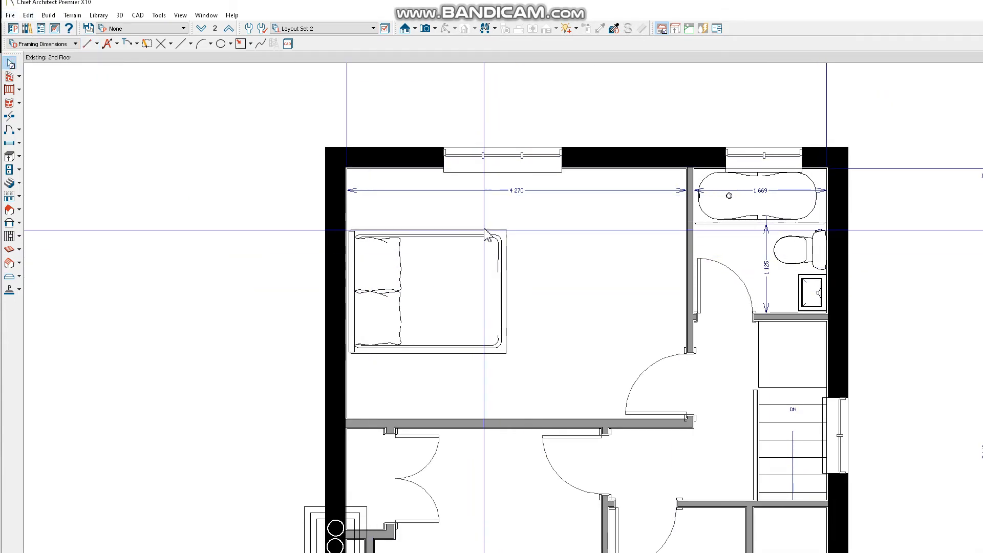
click(523, 191)
key(Delete)
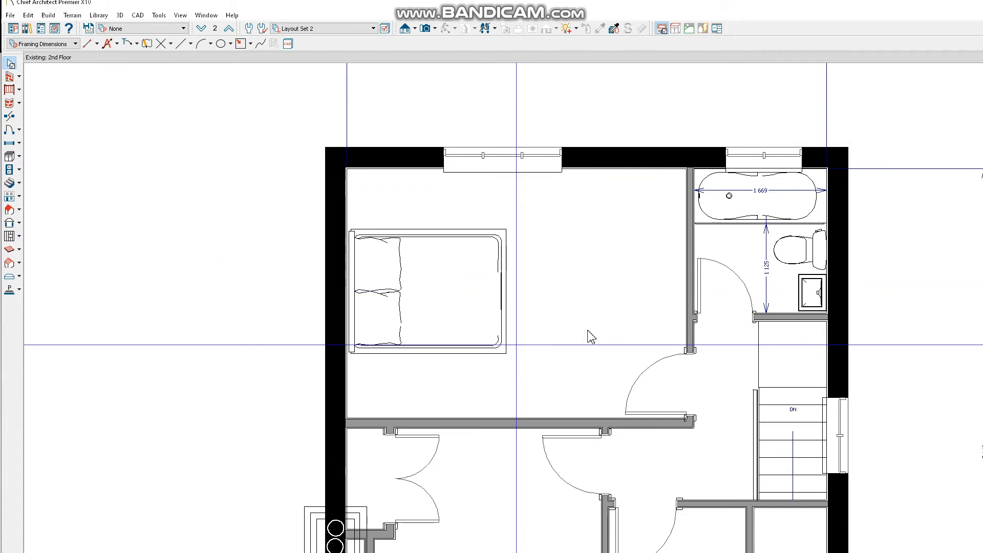
- Move the bath down clear of the bathroom's horizontal dimension, and delete that dimension
scroll(756, 199, up, 2)
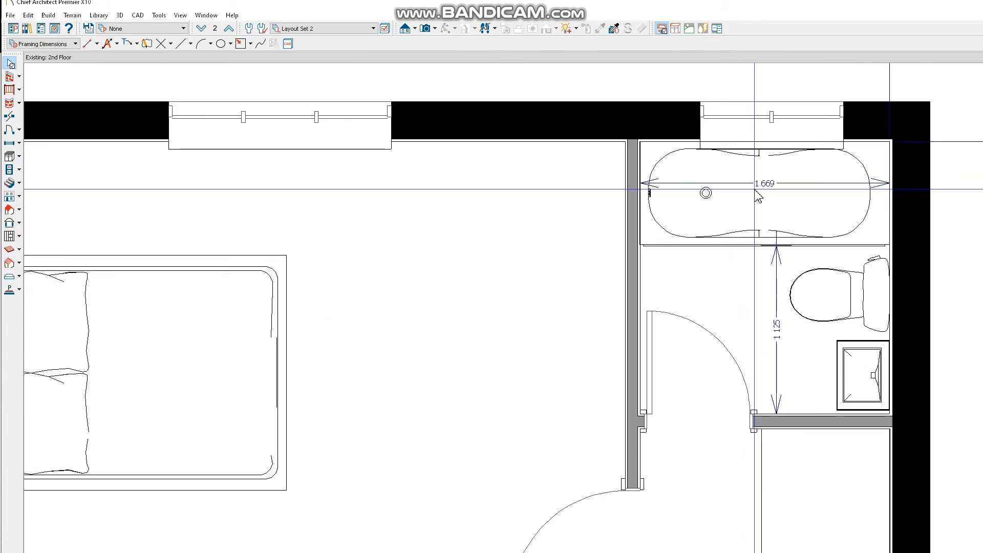
click(763, 194)
drag(765, 194, 765, 288)
click(770, 184)
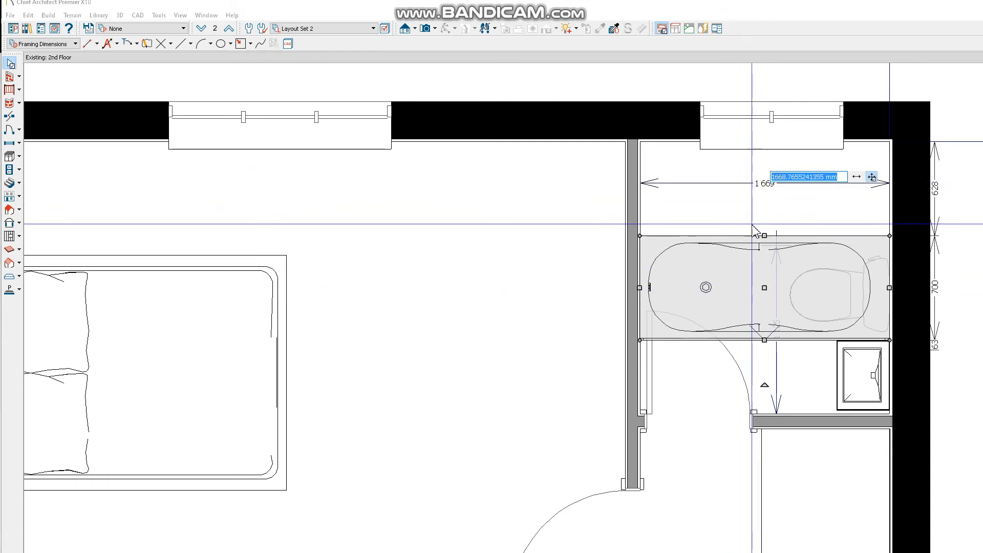
click(742, 180)
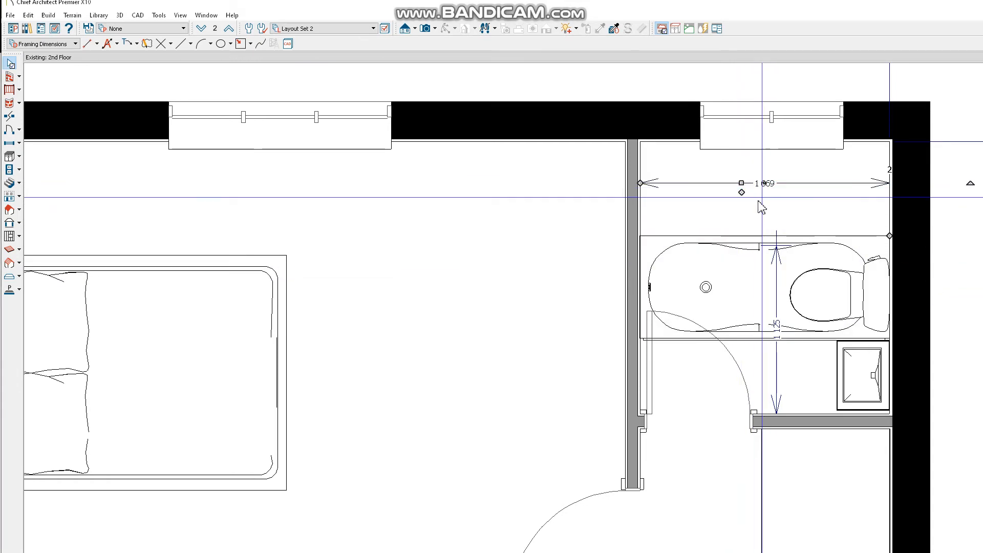
- Move the bath back up against the bathroom's upper exterior wall
click(766, 282)
click(753, 285)
click(663, 259)
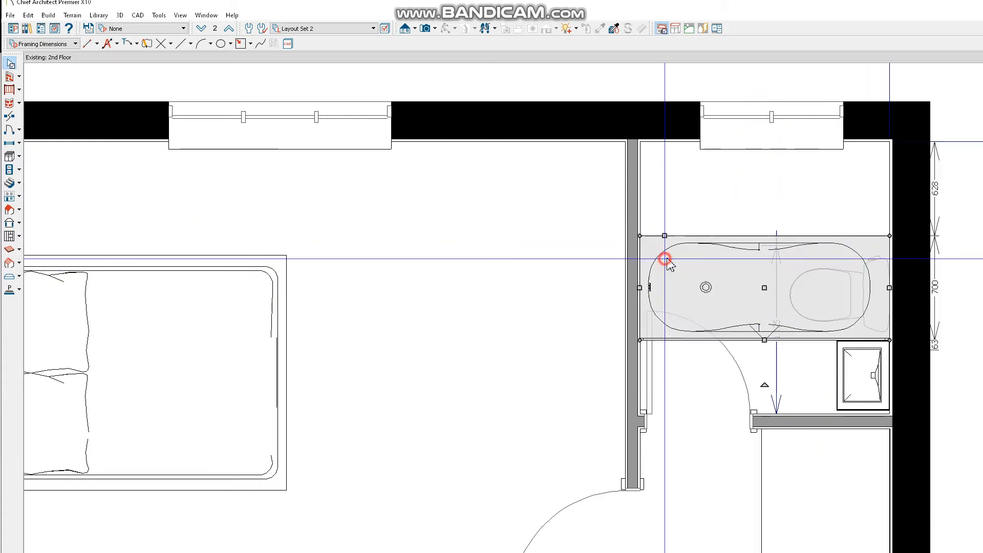
drag(766, 288, 761, 189)
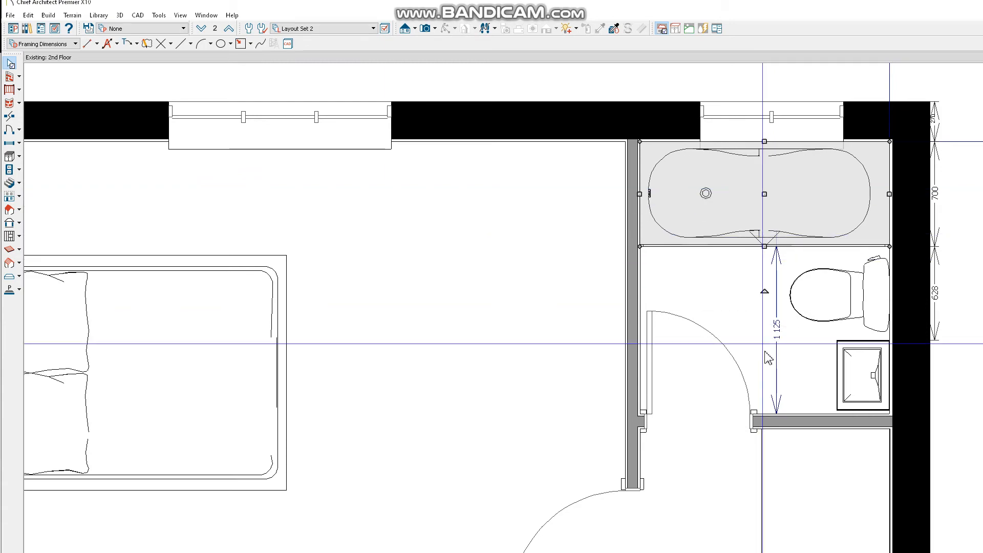
scroll(531, 387, down, 4)
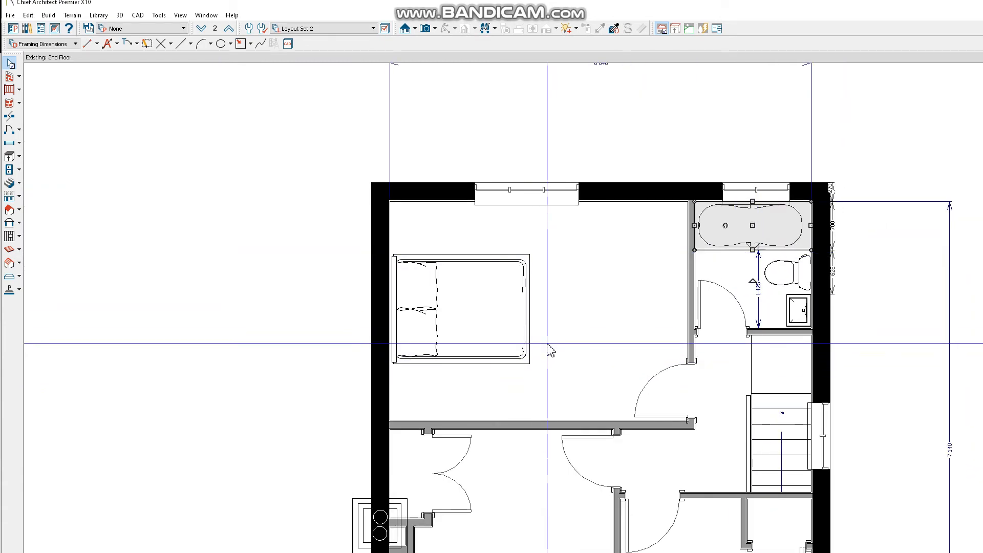
scroll(573, 325, up, 1)
scroll(574, 323, down, 3)
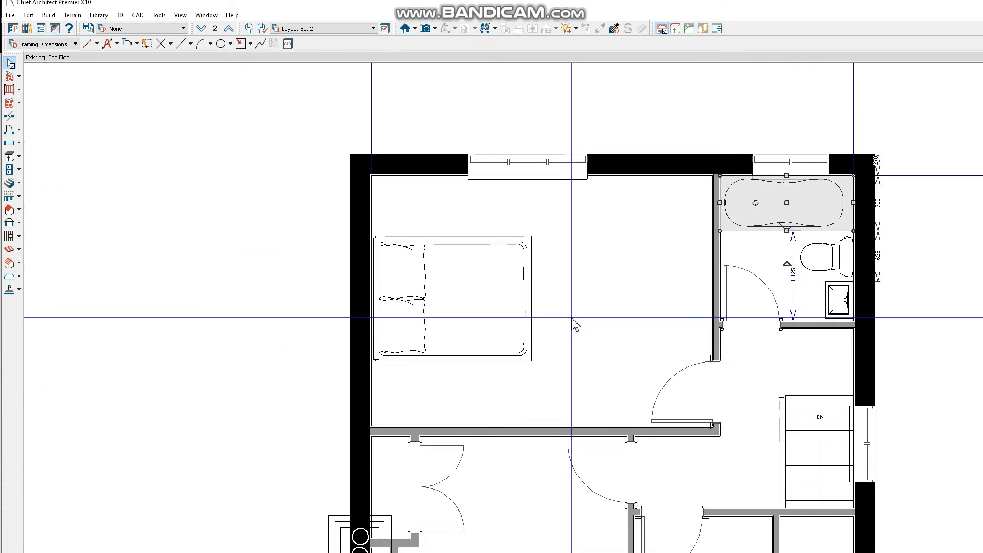
scroll(581, 359, up, 2)
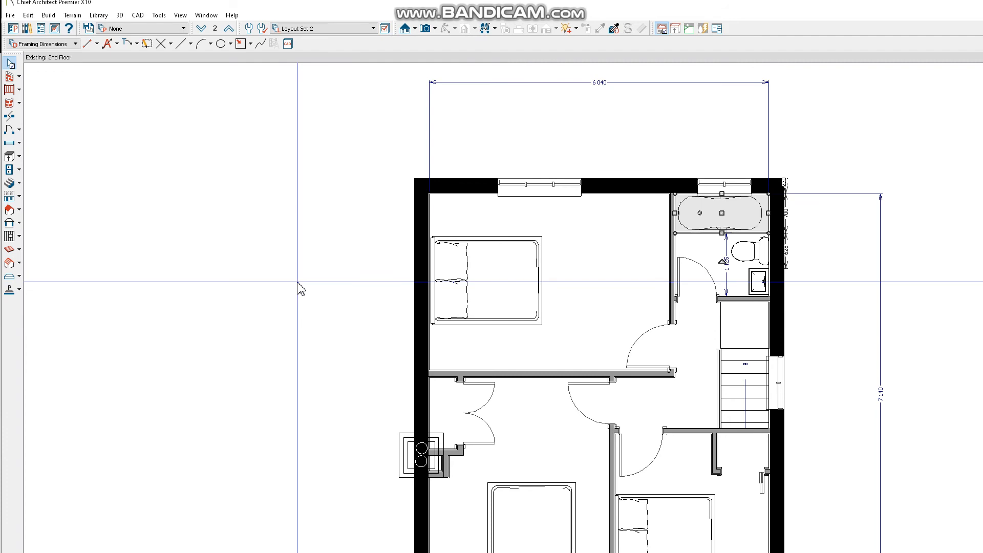
- Delete the overall exterior dimensions above the upper wall and outside the right wall
scroll(307, 288, down, 2)
scroll(365, 152, up, 2)
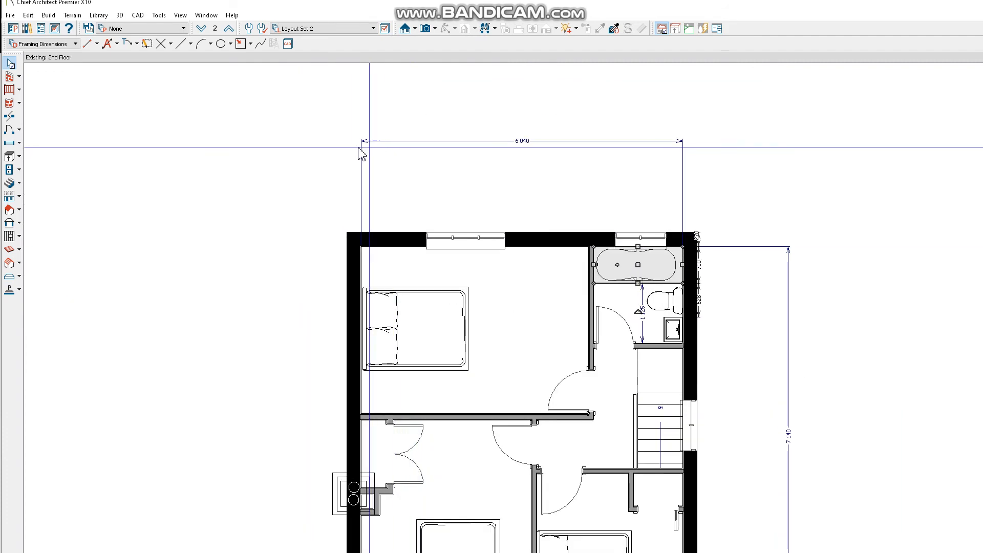
drag(351, 125, 702, 155)
key(Delete)
scroll(717, 143, down, 2)
drag(762, 189, 828, 517)
key(Delete)
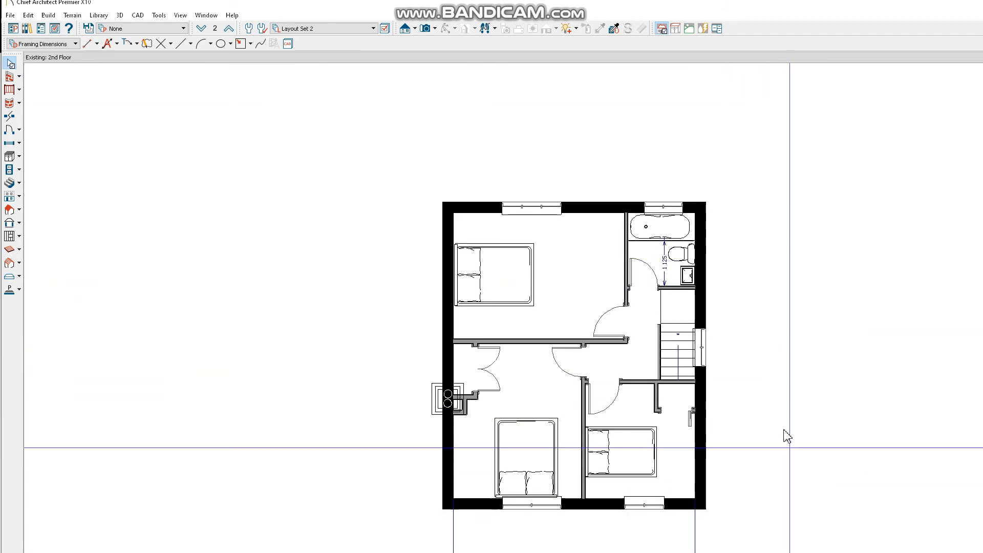